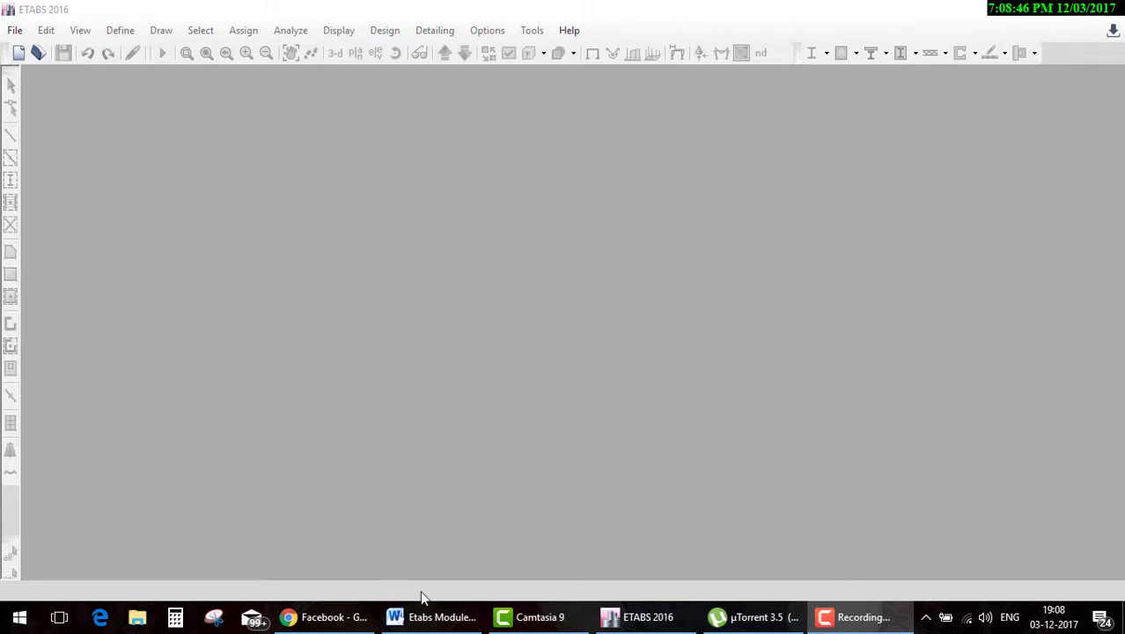
In the Word topic list, highlight 'Select tools' in yellow, then select the 'Support system' topic.
click(429, 615)
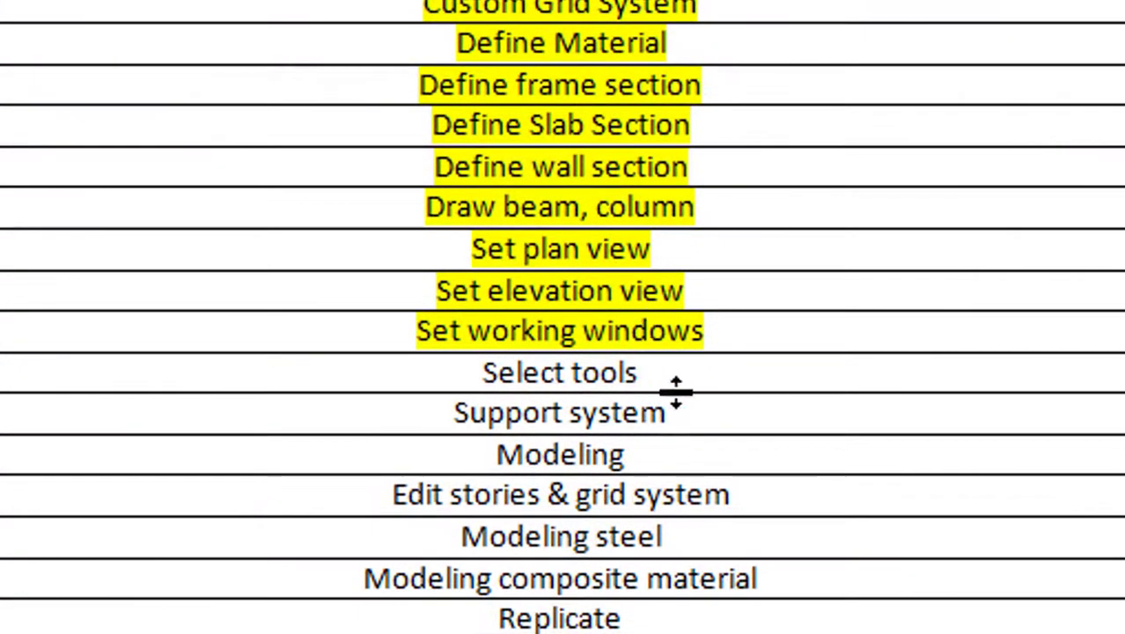
drag(689, 376, 469, 370)
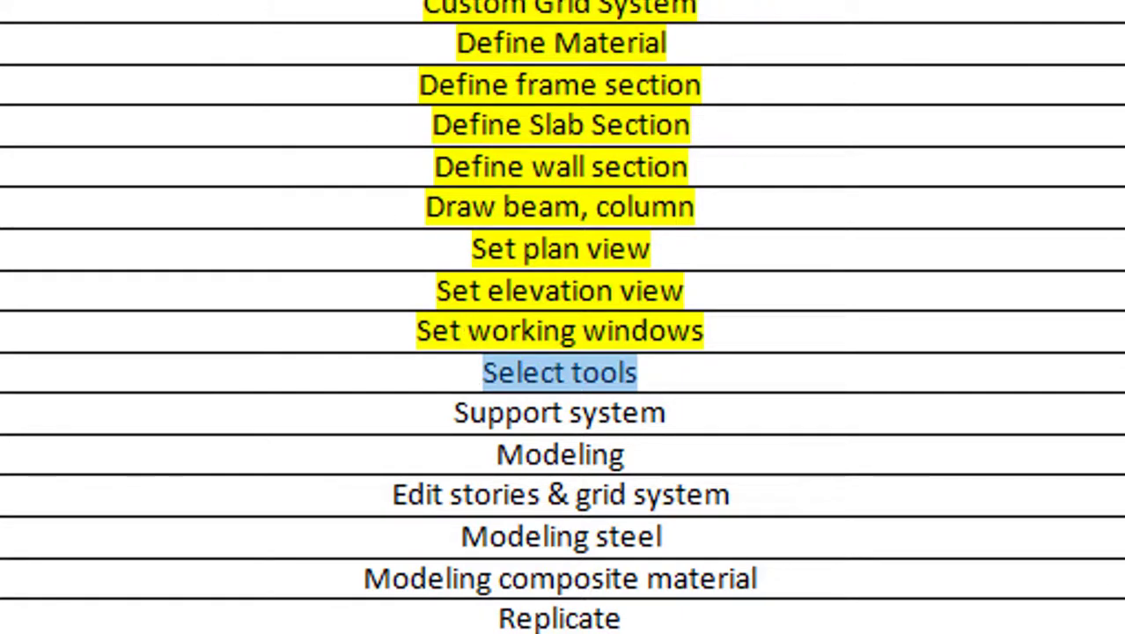
key(ctrl+alt+h)
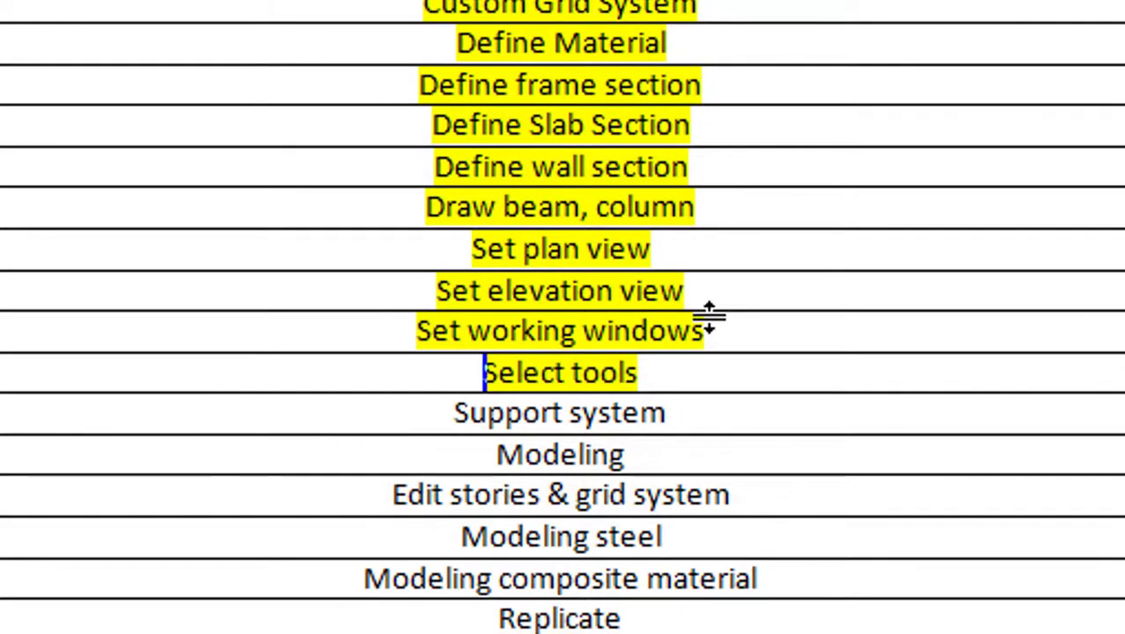
drag(736, 416, 289, 405)
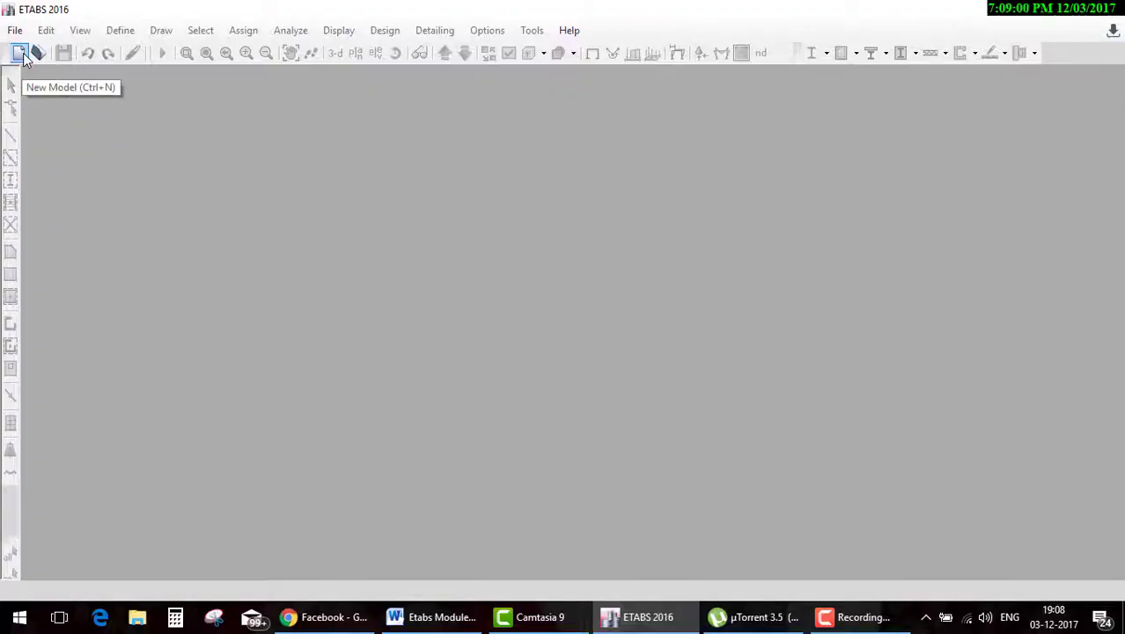
Create a Metric SI model (IS 800:2007, IS 456:2000) with a 4×4 grid at 8 m and four 3 m stories.
click(19, 53)
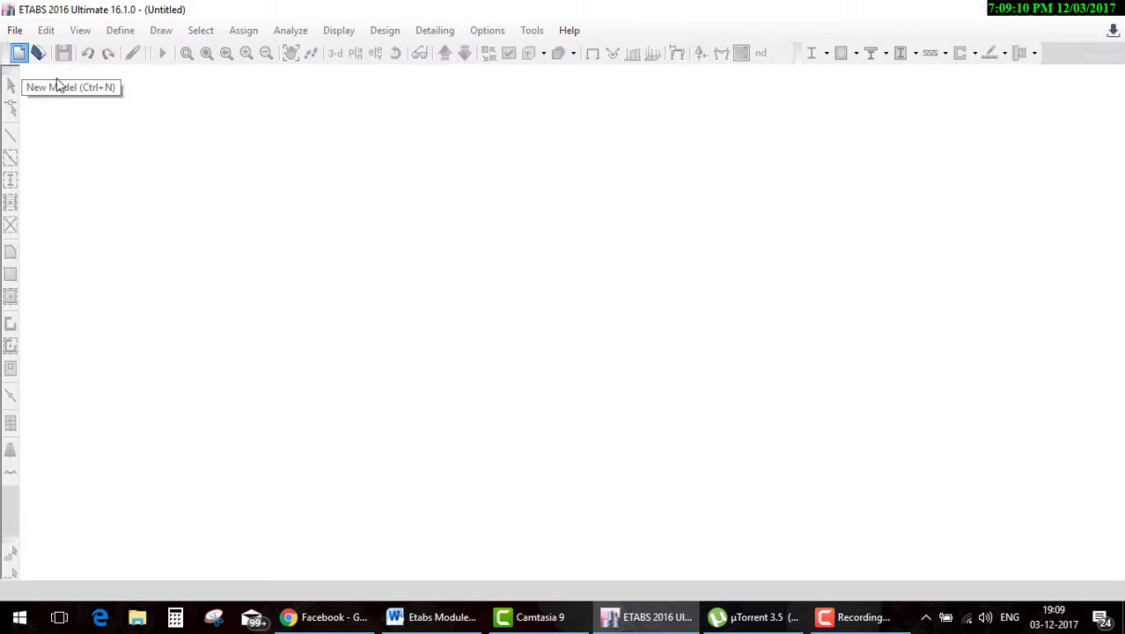
click(490, 269)
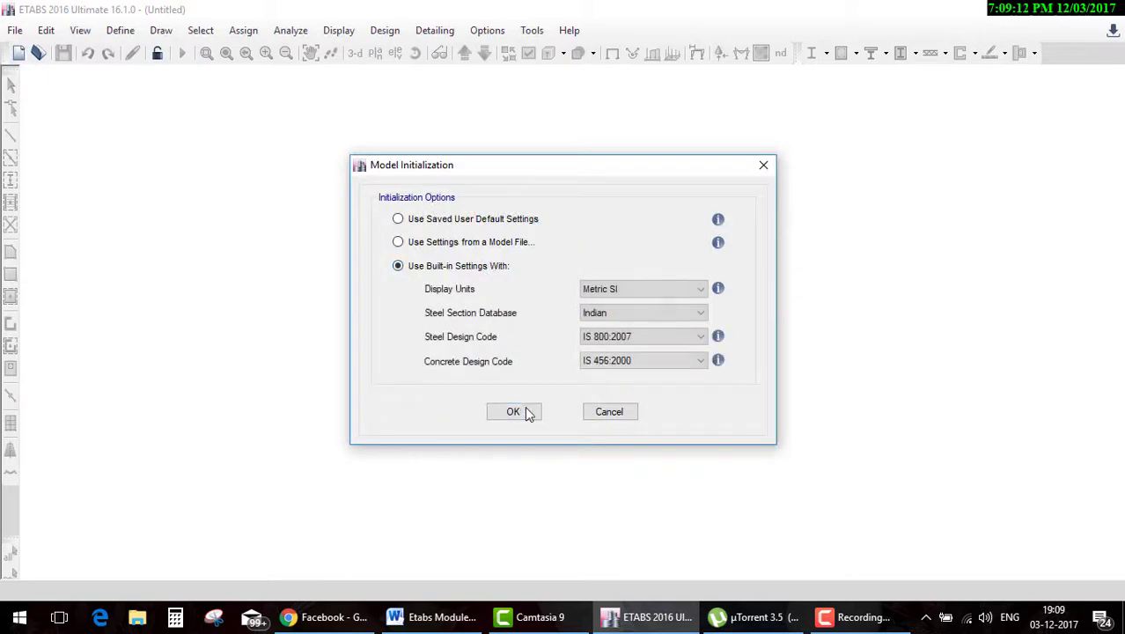
click(526, 414)
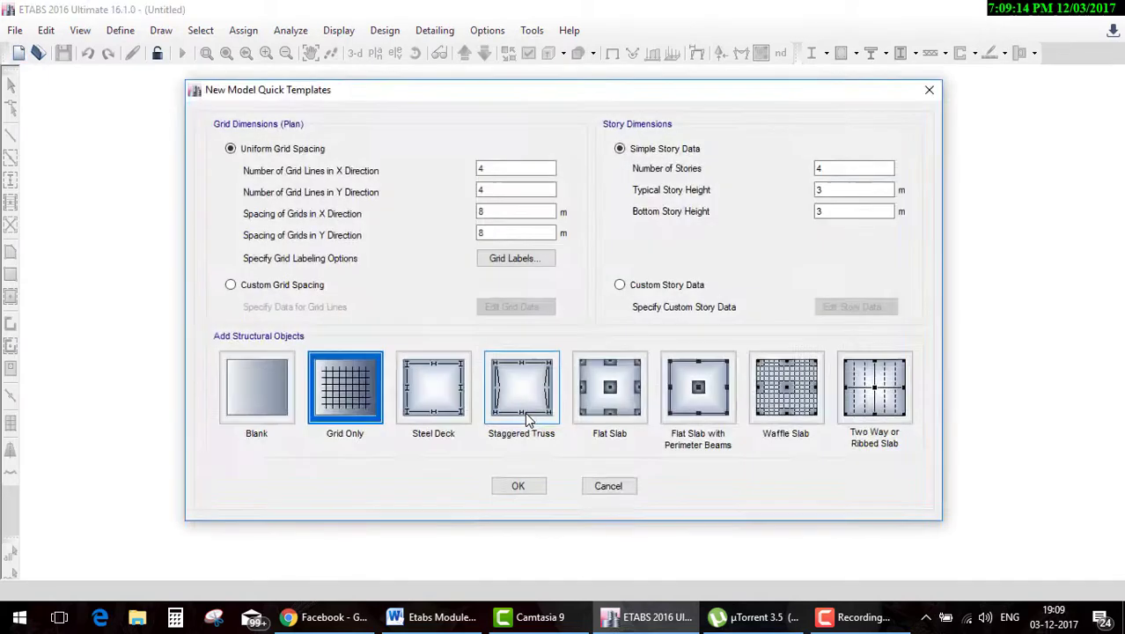
click(521, 489)
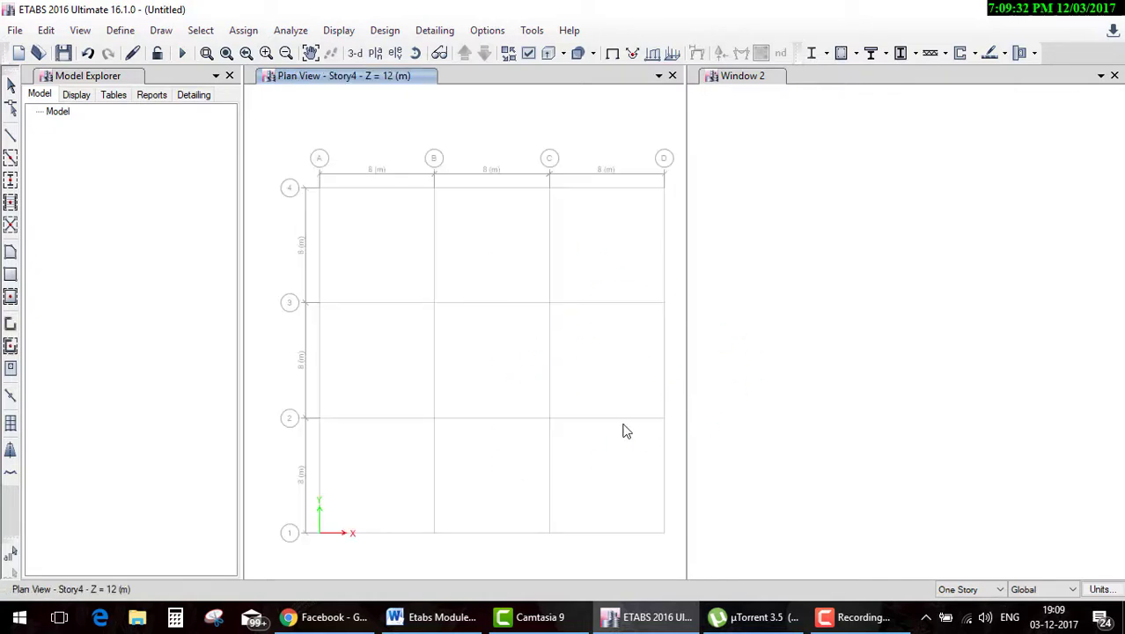
Set edits to apply to All Stories and quick-draw beams along every gridline.
click(966, 596)
click(967, 596)
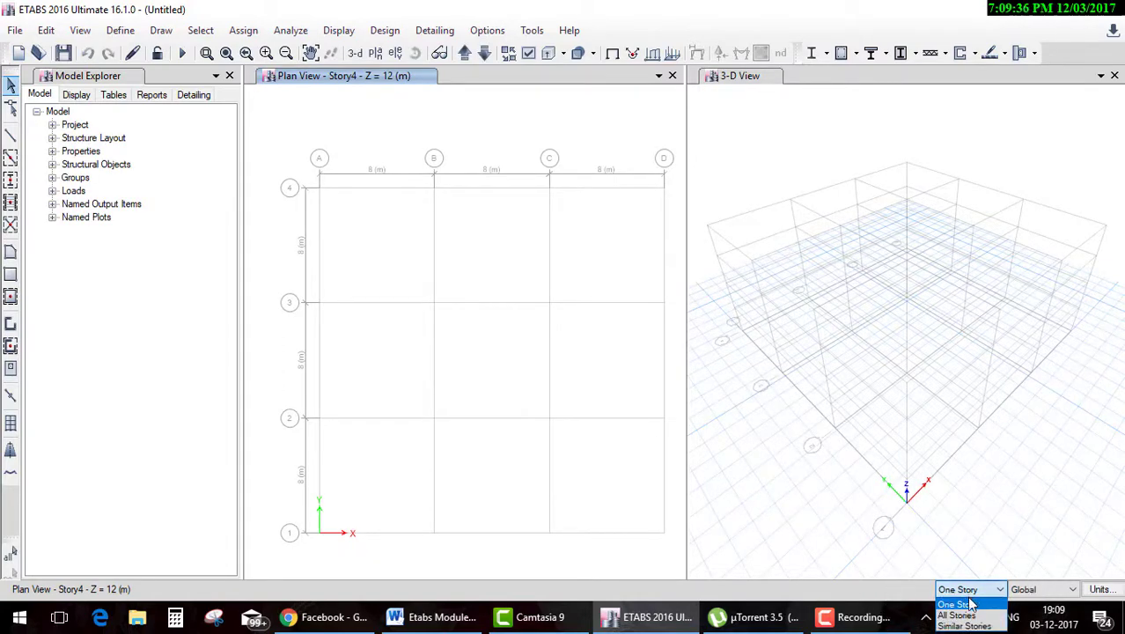
click(967, 614)
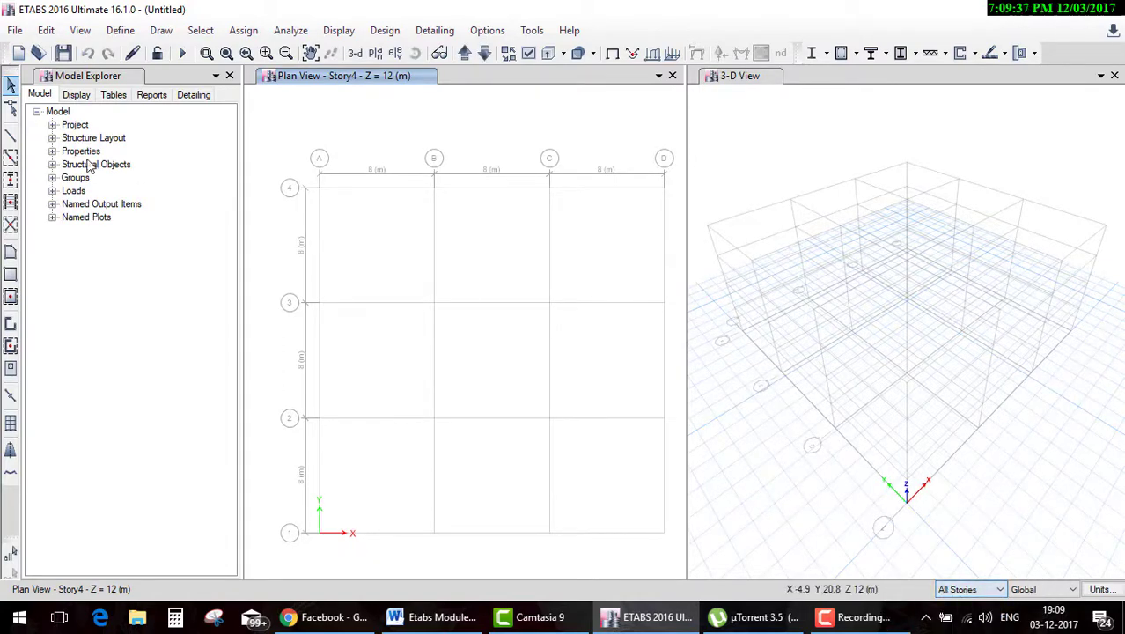
click(11, 158)
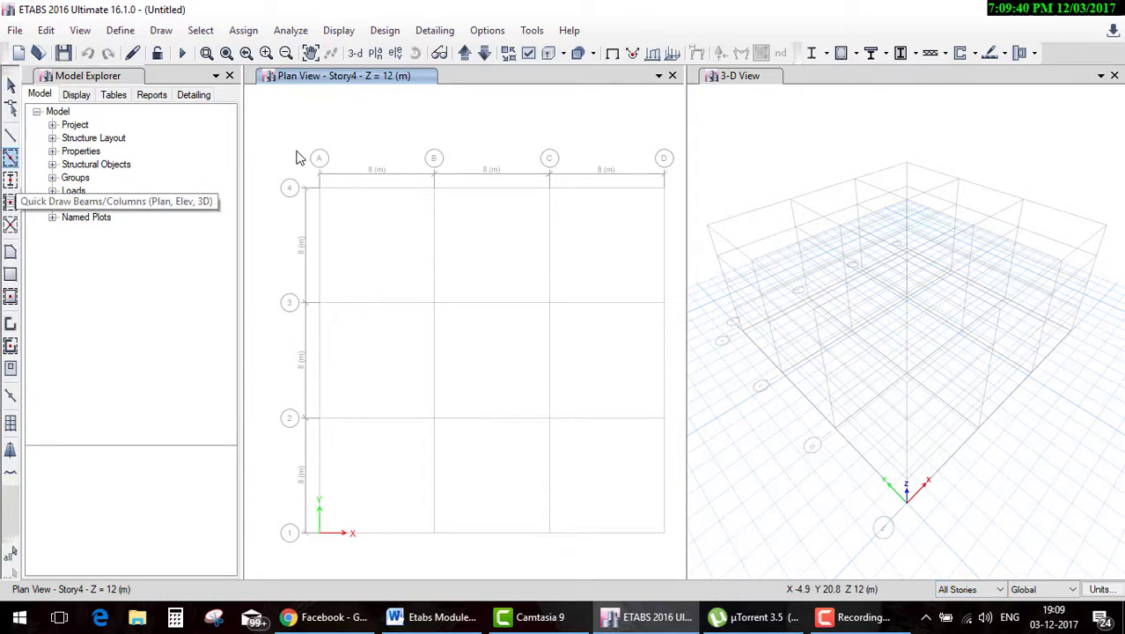
mouse_move(281, 139)
mouse_down()
mouse_move(438, 284)
mouse_move(682, 577)
mouse_up()
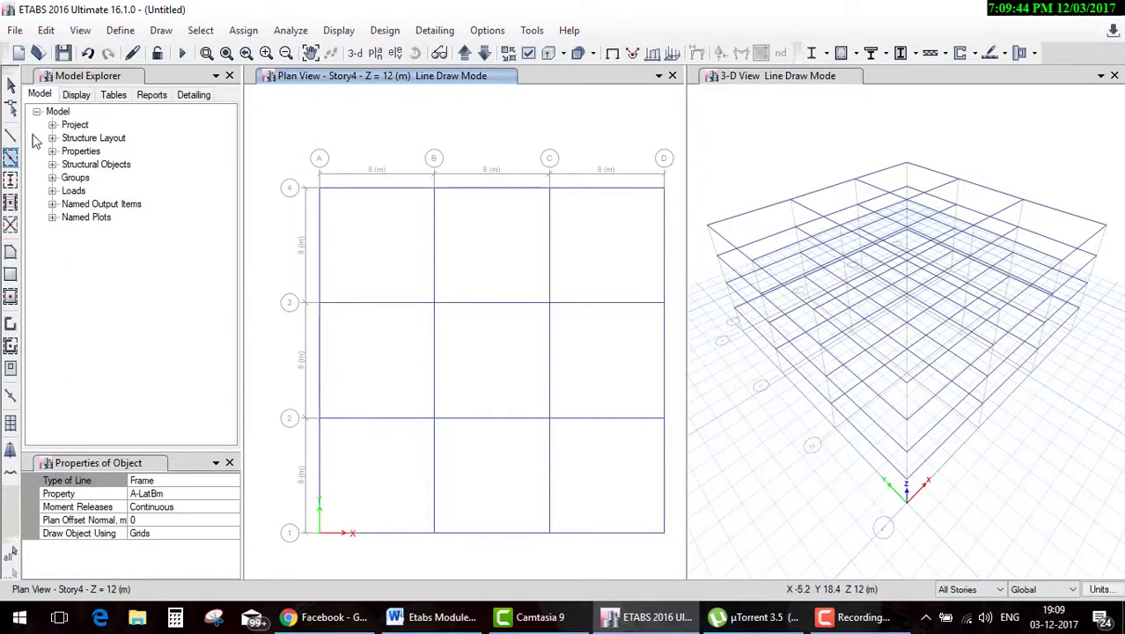
Quick-draw columns at all 16 grid intersections and exit drawing mode.
click(10, 180)
drag(287, 151, 683, 567)
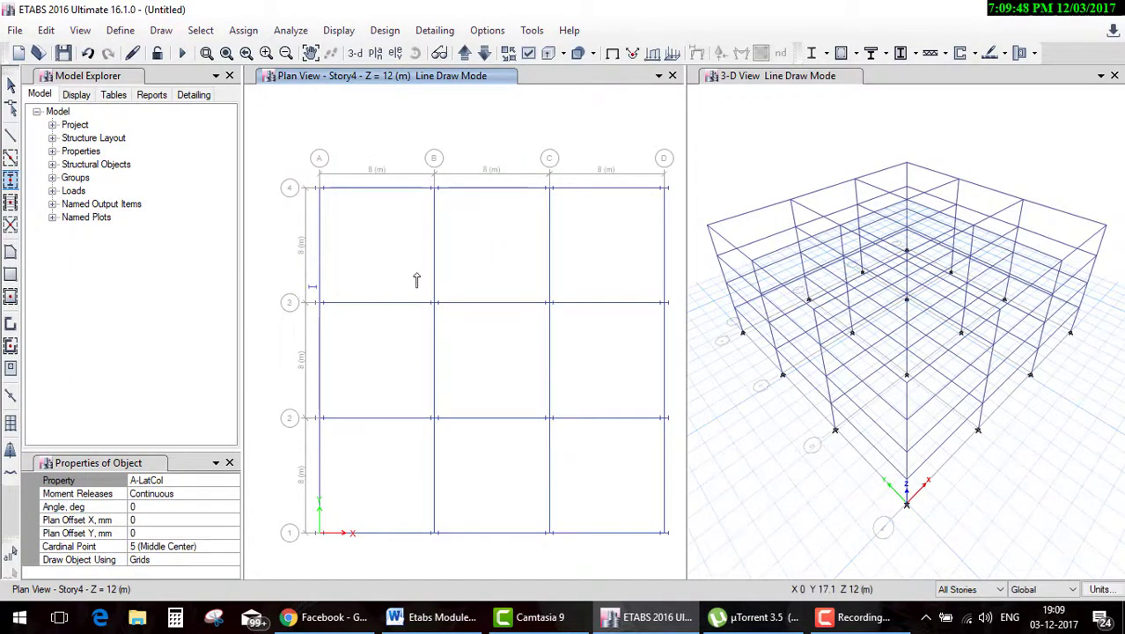
key(Escape)
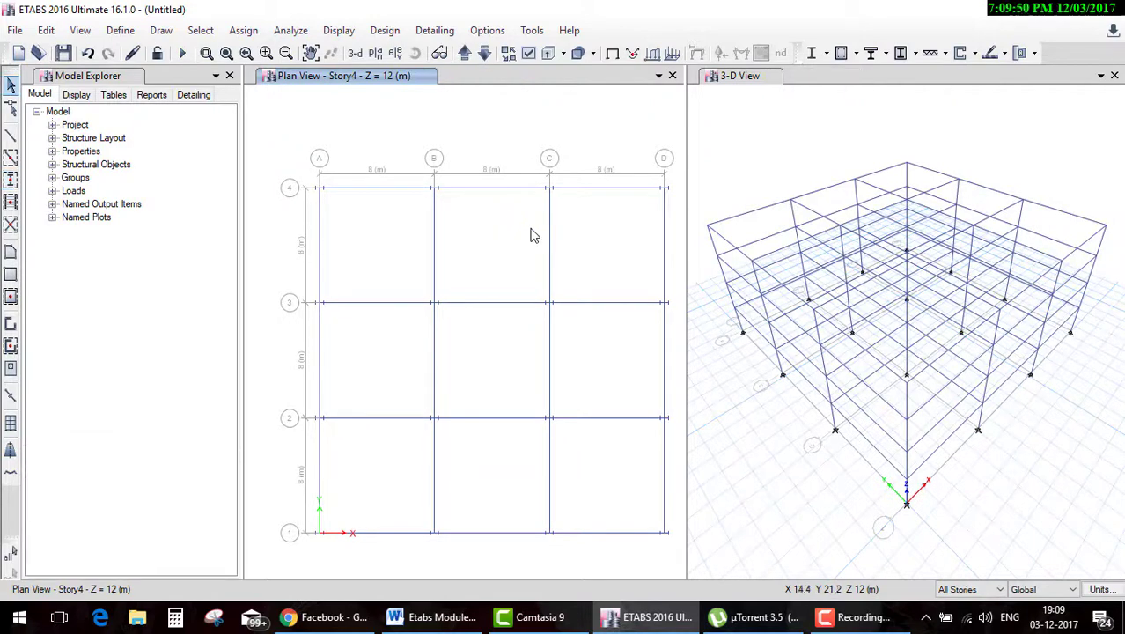
scroll(757, 348, up, 1)
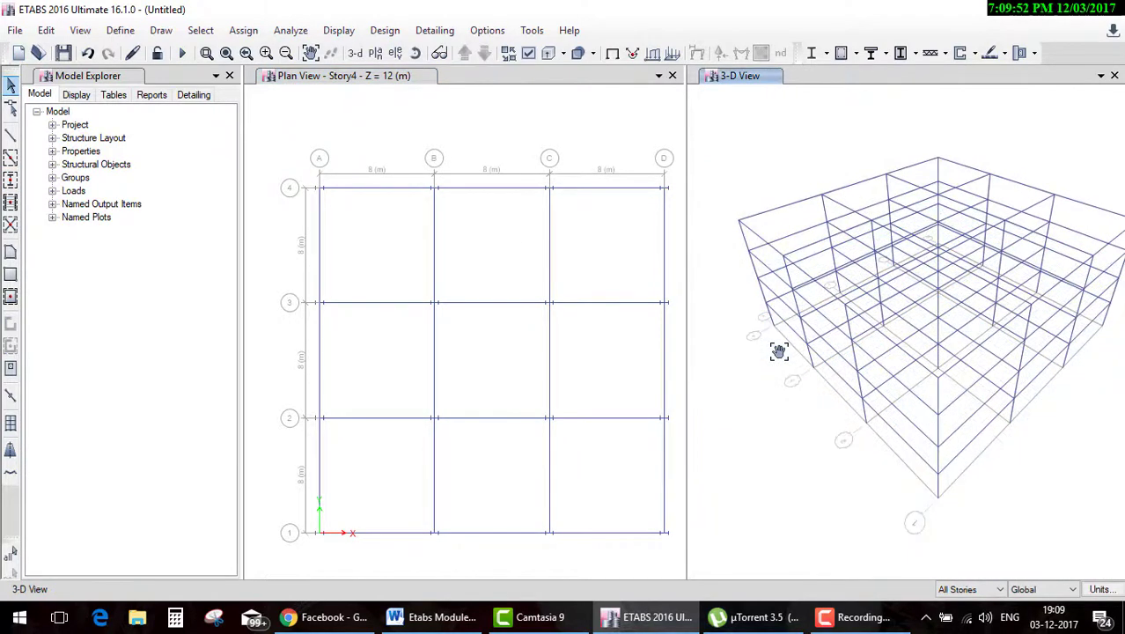
scroll(768, 328, up, 2)
scroll(770, 330, up, 1)
scroll(833, 374, up, 1)
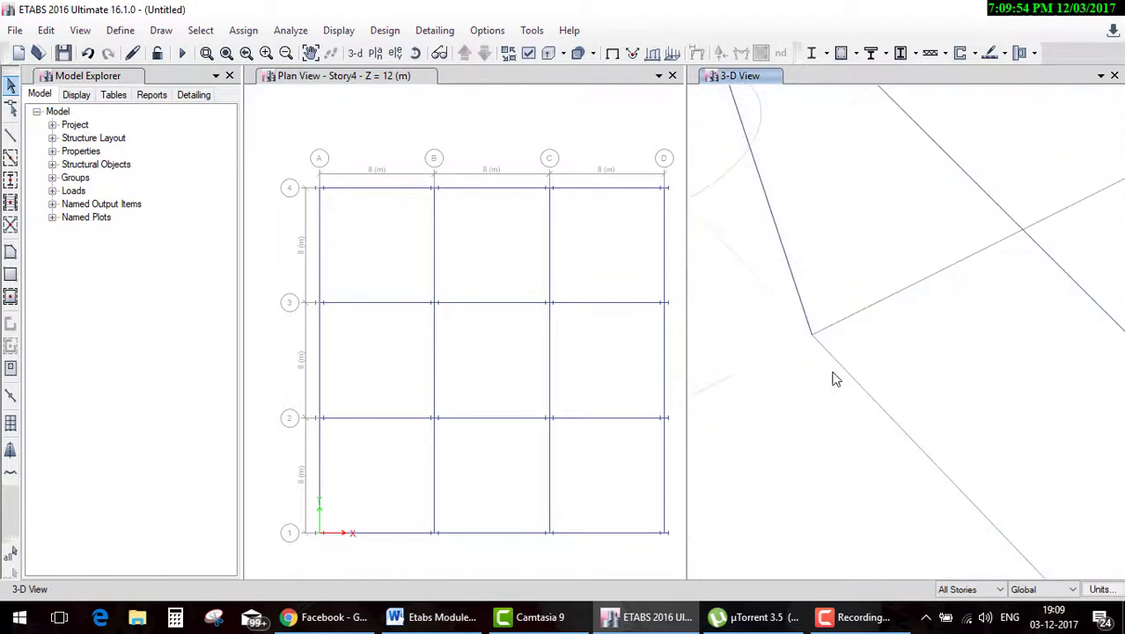
scroll(795, 280, up, 1)
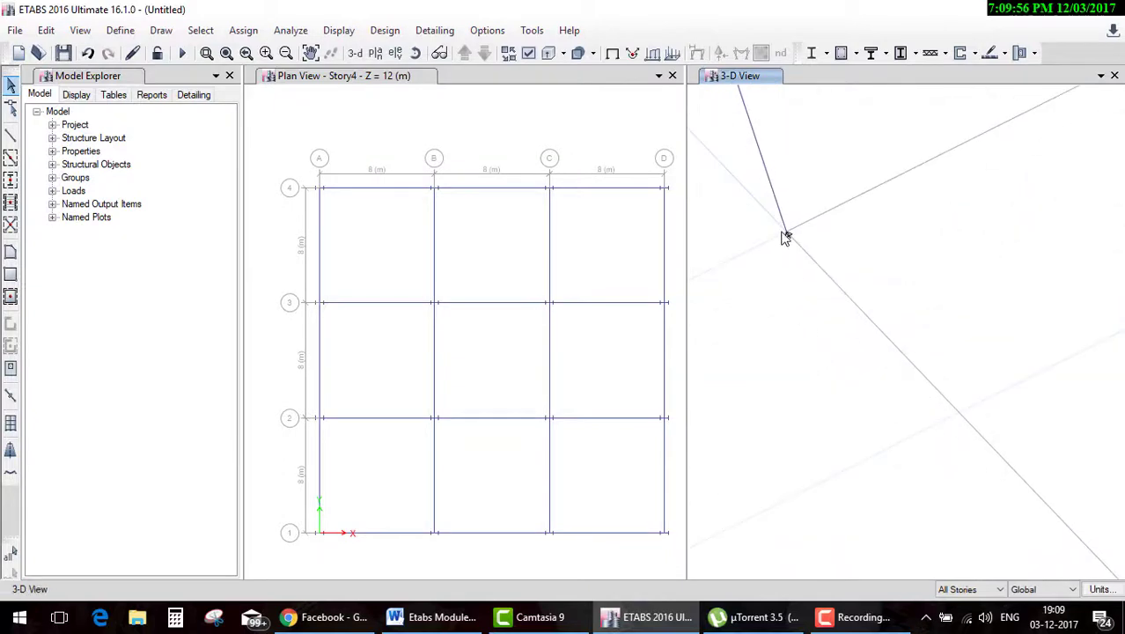
scroll(786, 245, up, 1)
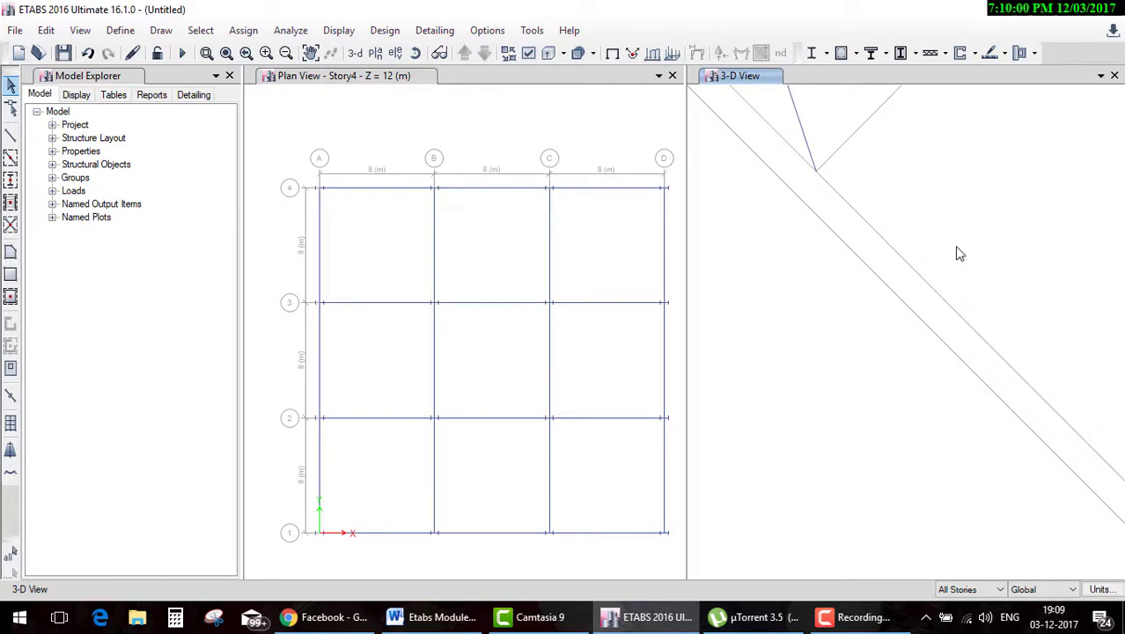
scroll(939, 246, down, 1)
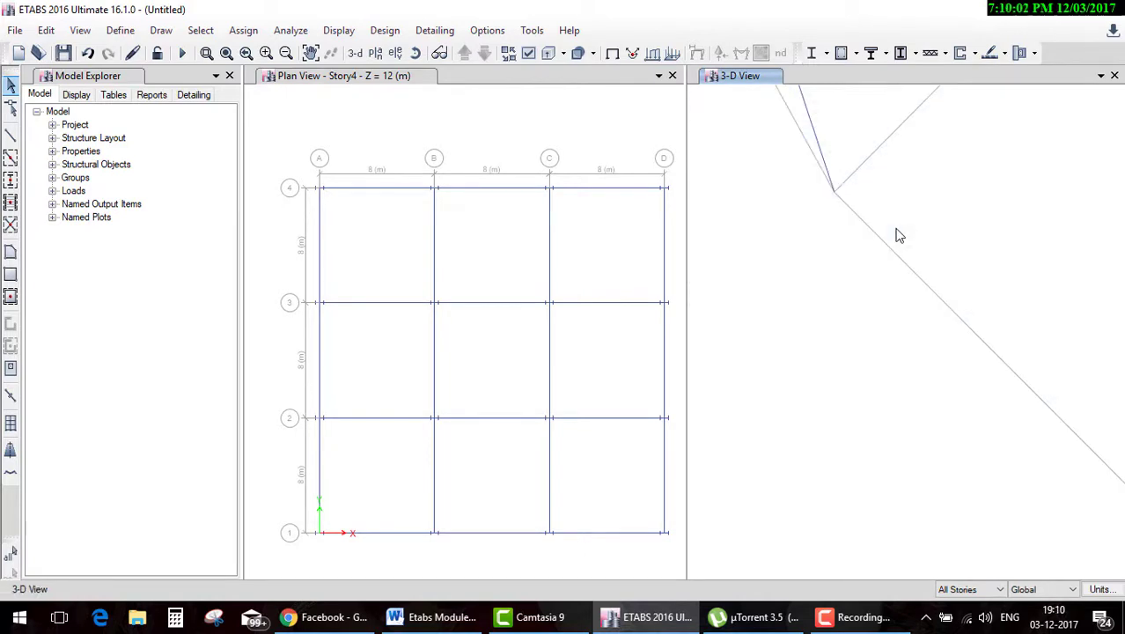
scroll(849, 230, down, 1)
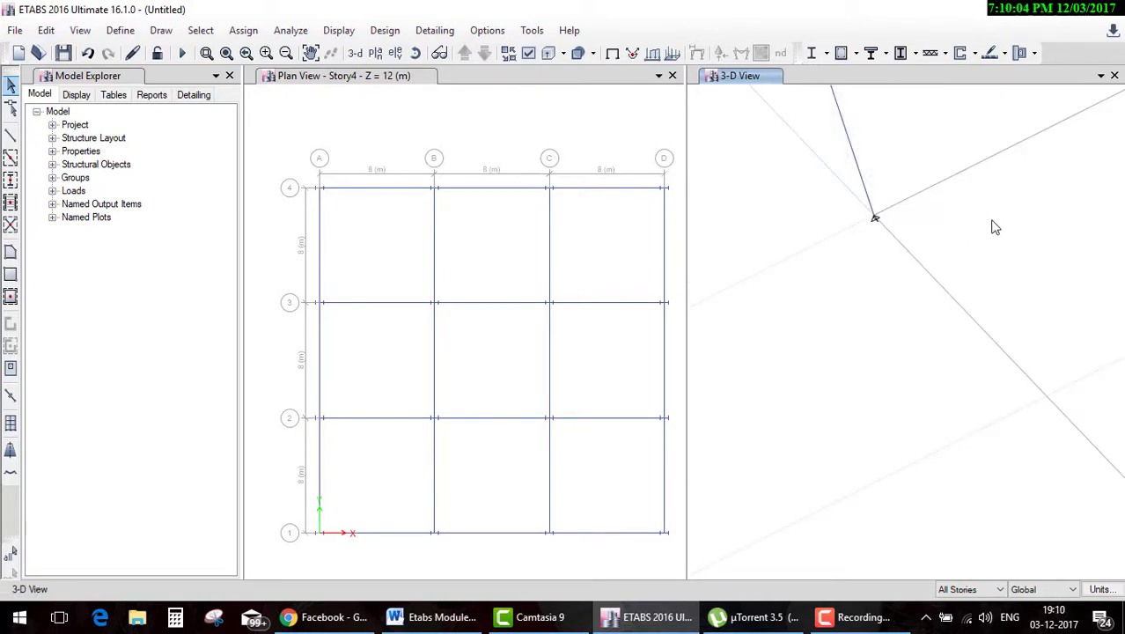
scroll(995, 227, down, 1)
scroll(920, 308, down, 2)
scroll(957, 285, down, 1)
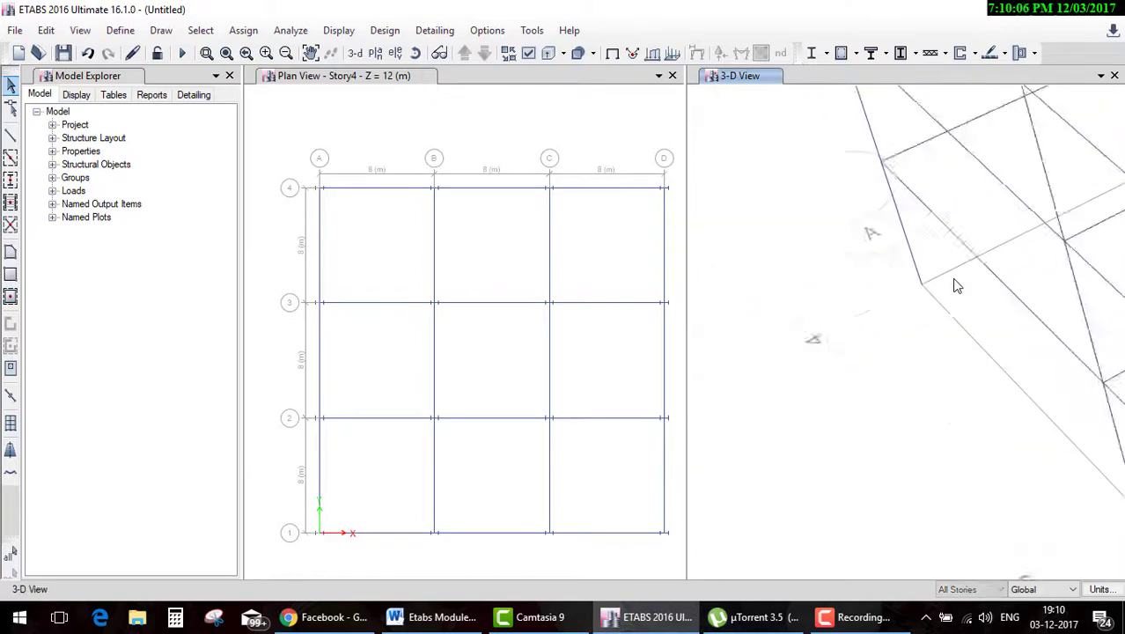
scroll(958, 285, down, 2)
scroll(958, 285, down, 2)
scroll(957, 285, down, 1)
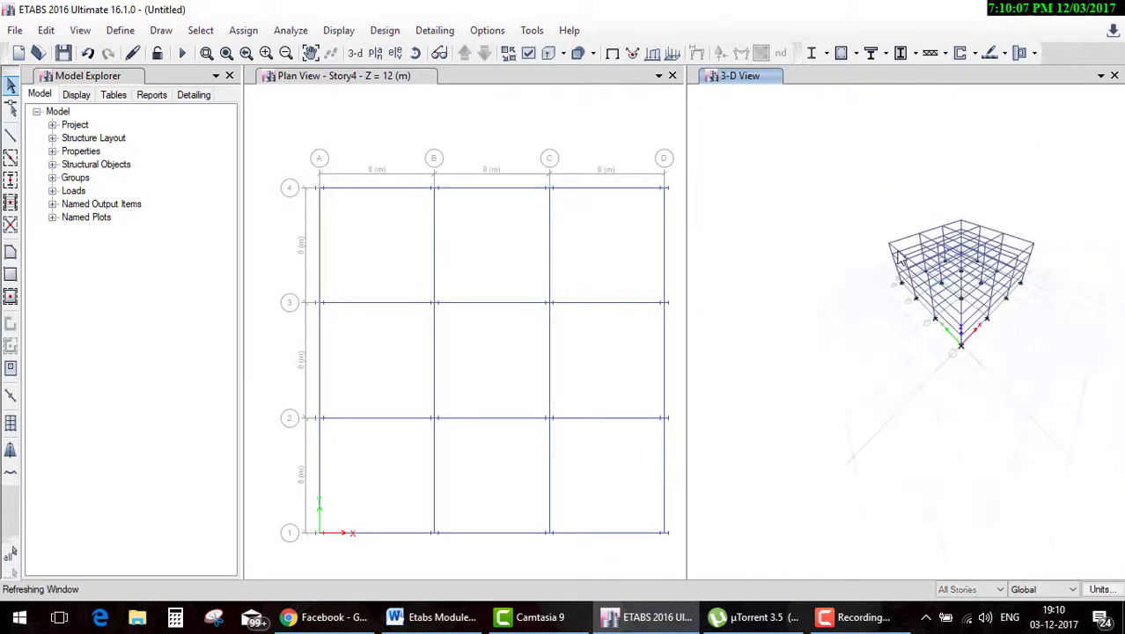
click(495, 135)
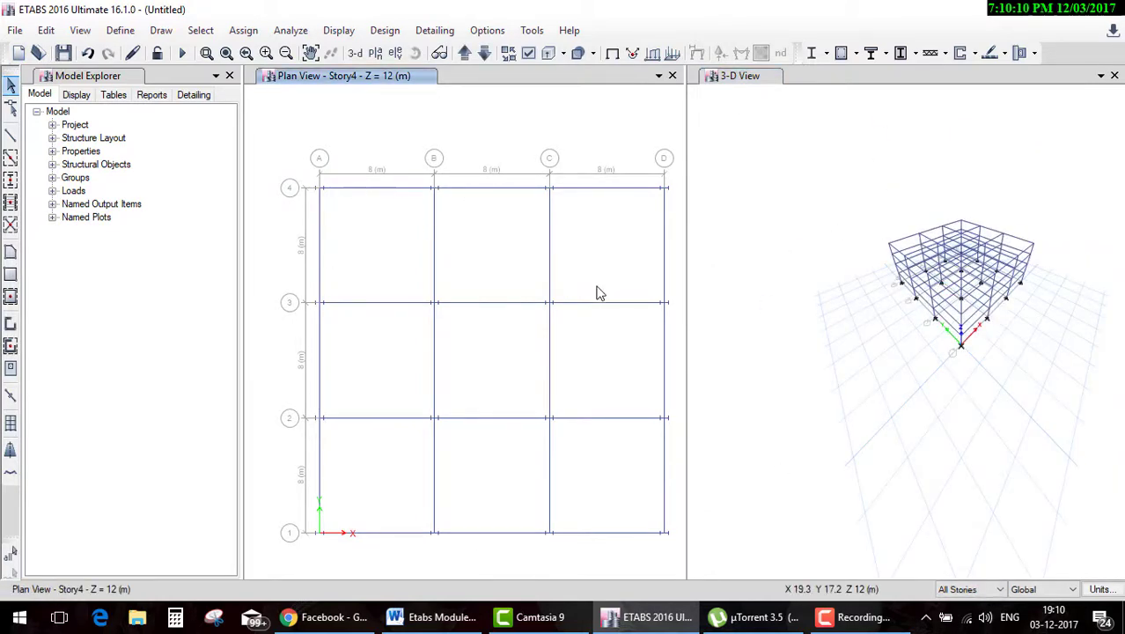
Switch the plan view to the Base level at Z = 0 and select joint A-4.
click(375, 58)
click(468, 302)
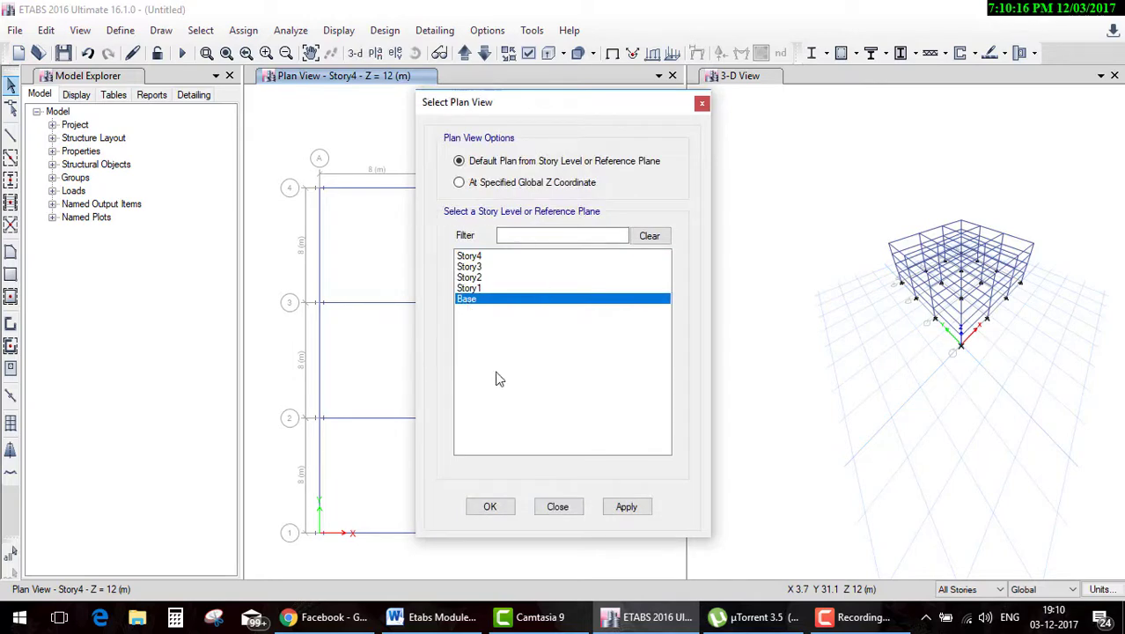
click(503, 511)
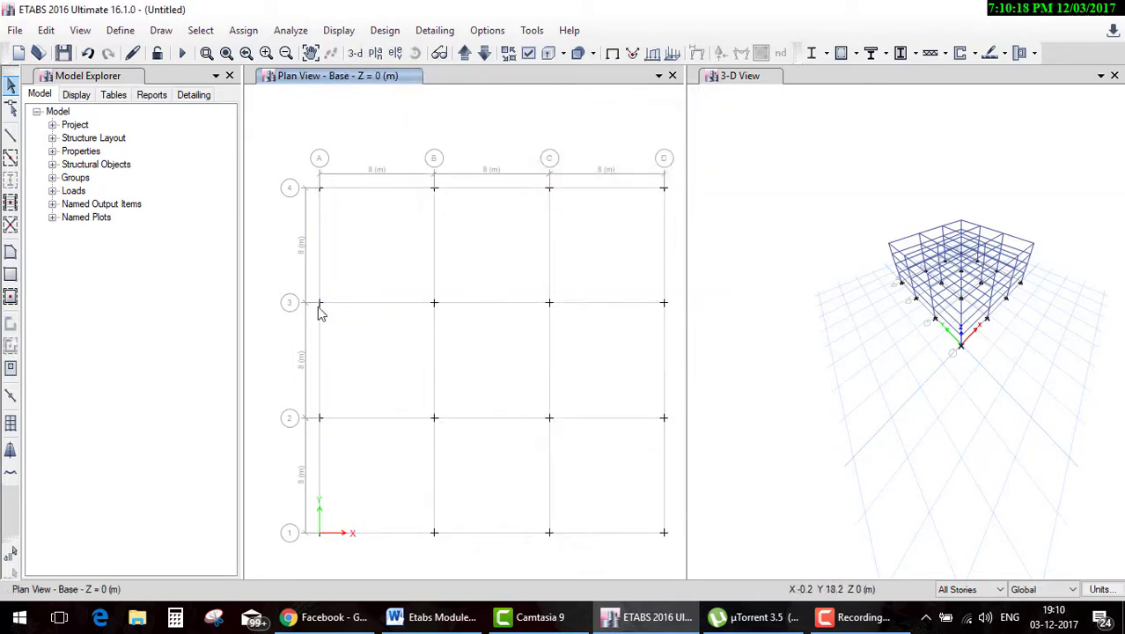
scroll(935, 276, up, 3)
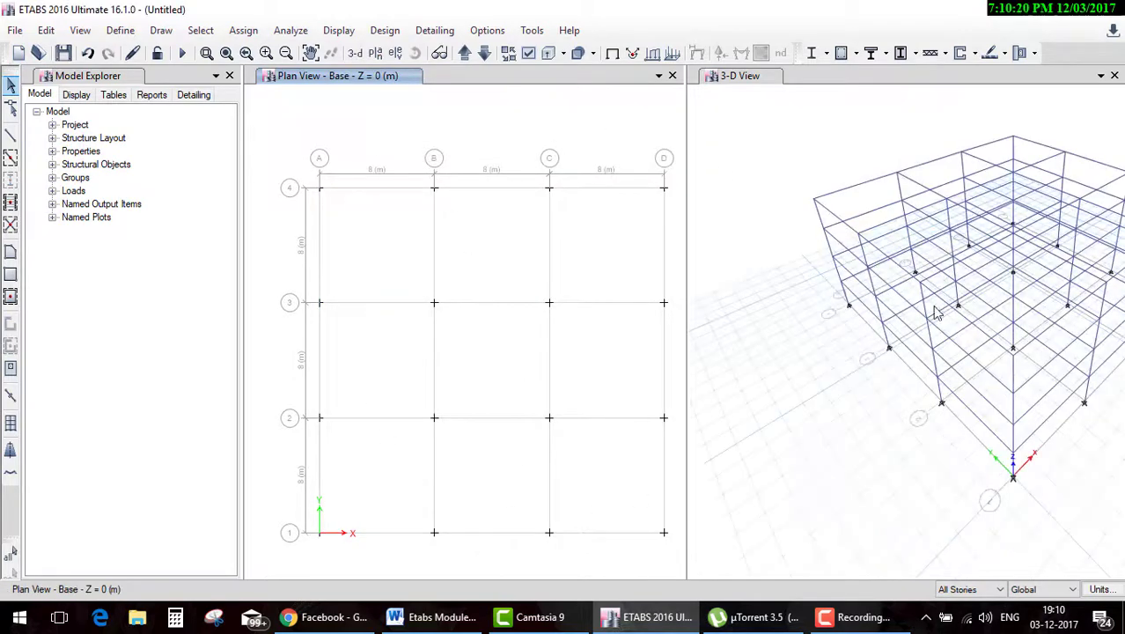
drag(301, 169, 341, 207)
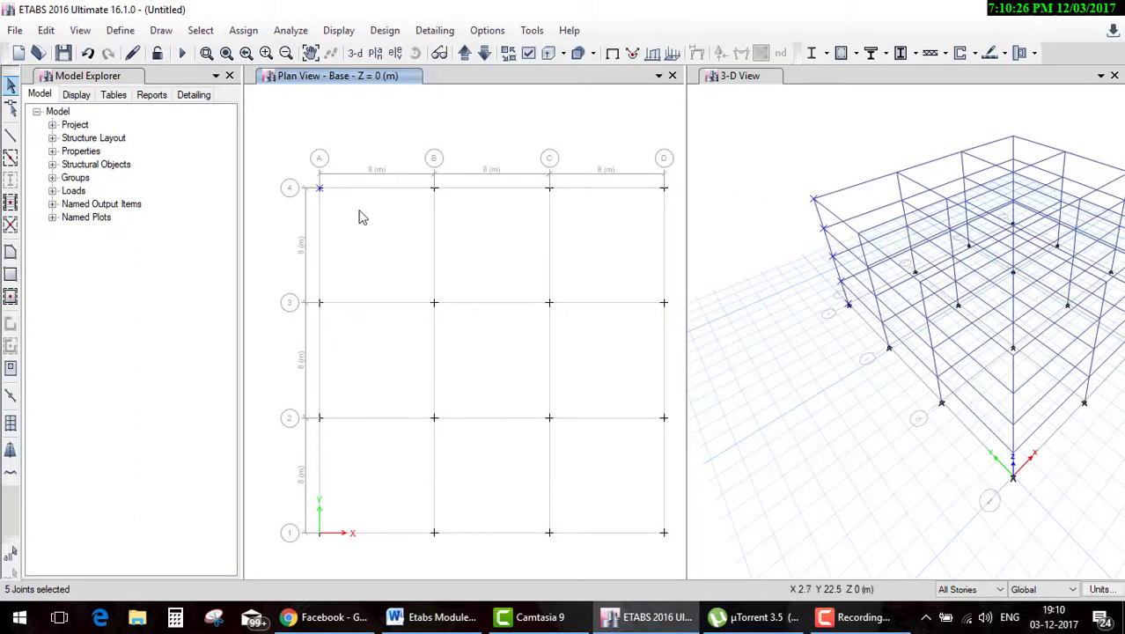
Limit edits to One Story, clear the selection, and reselect only base joint A-4.
click(989, 592)
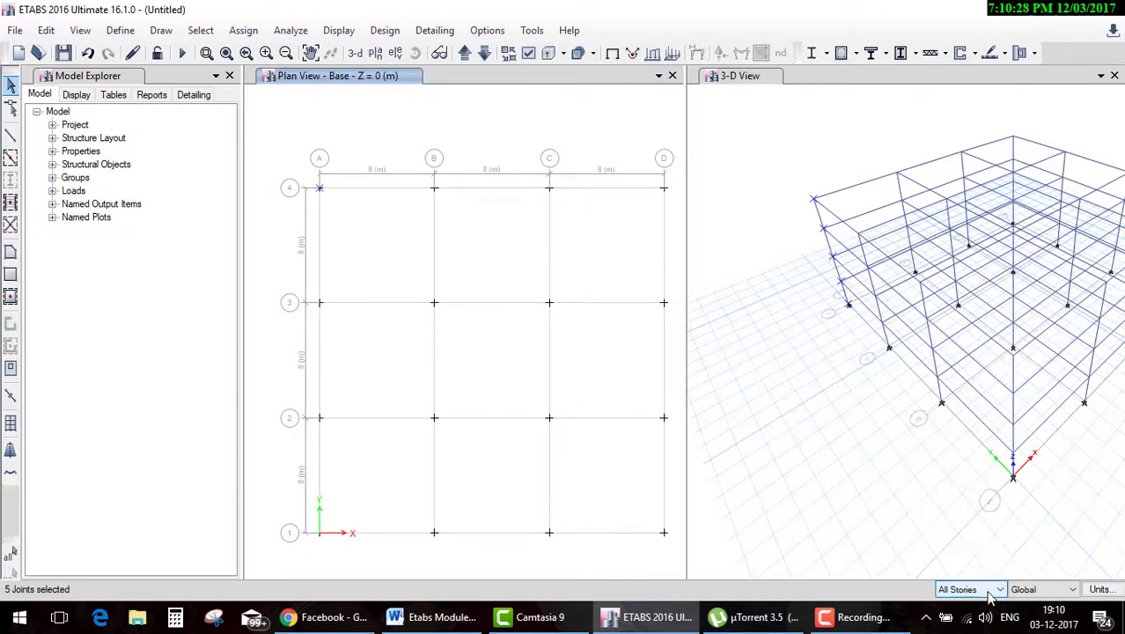
click(963, 602)
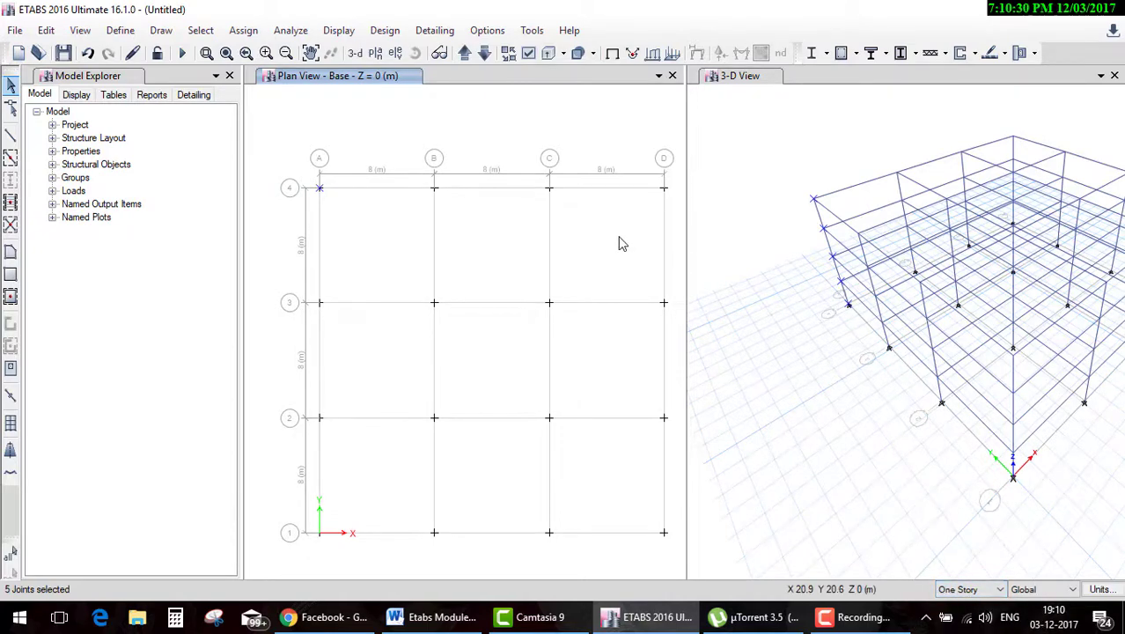
key(ctrl+q)
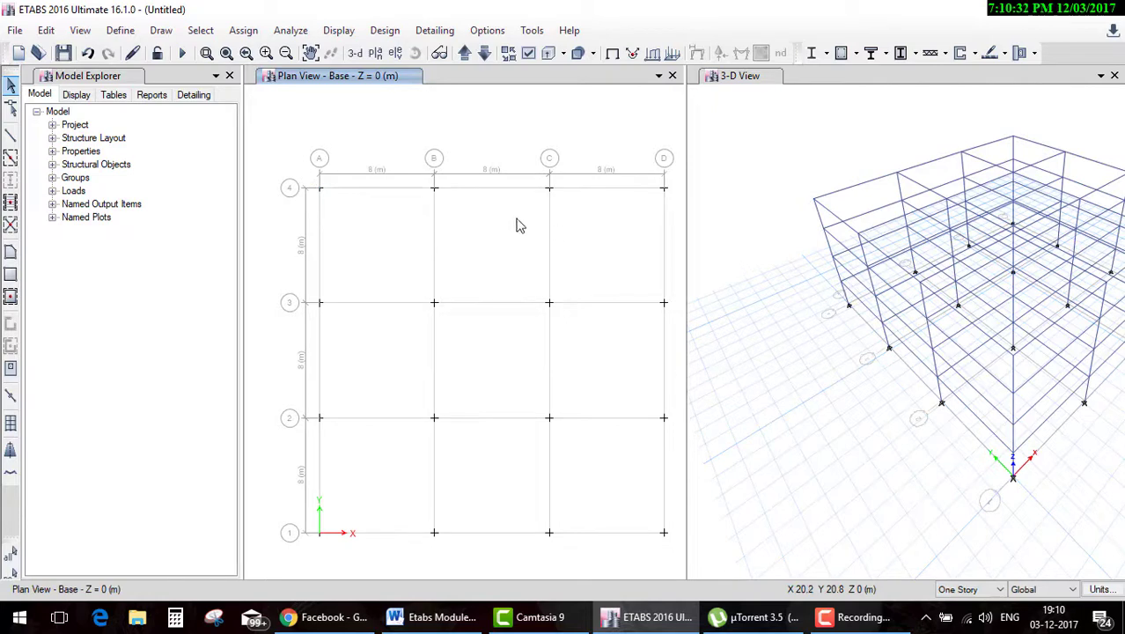
drag(296, 171, 345, 209)
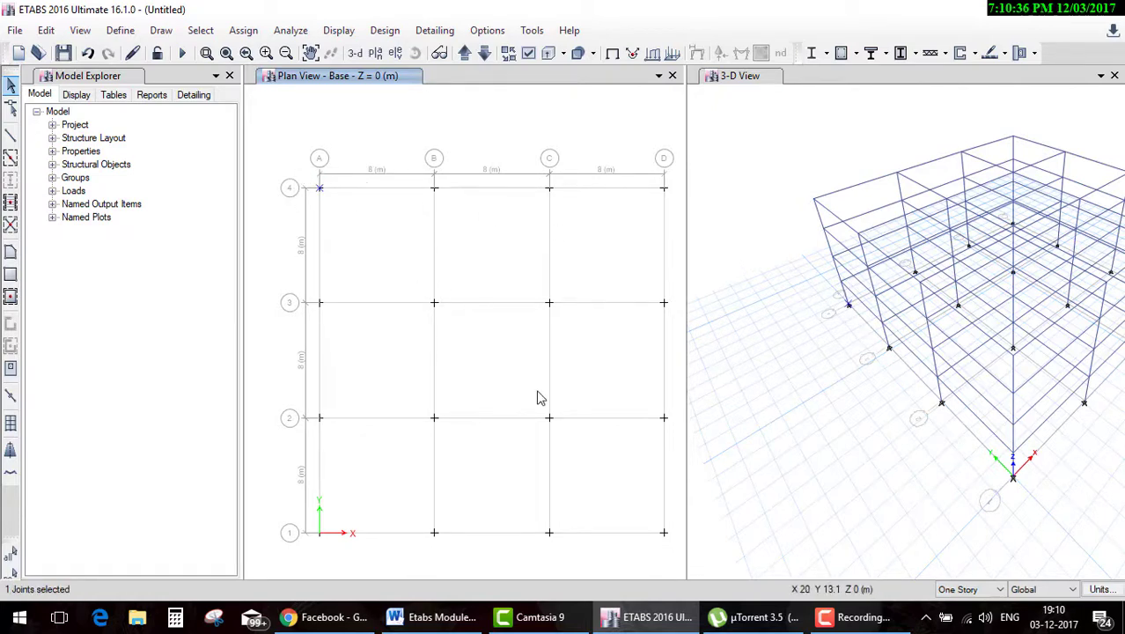
Assign Fixed restraints to all 16 base joints.
drag(276, 129, 662, 547)
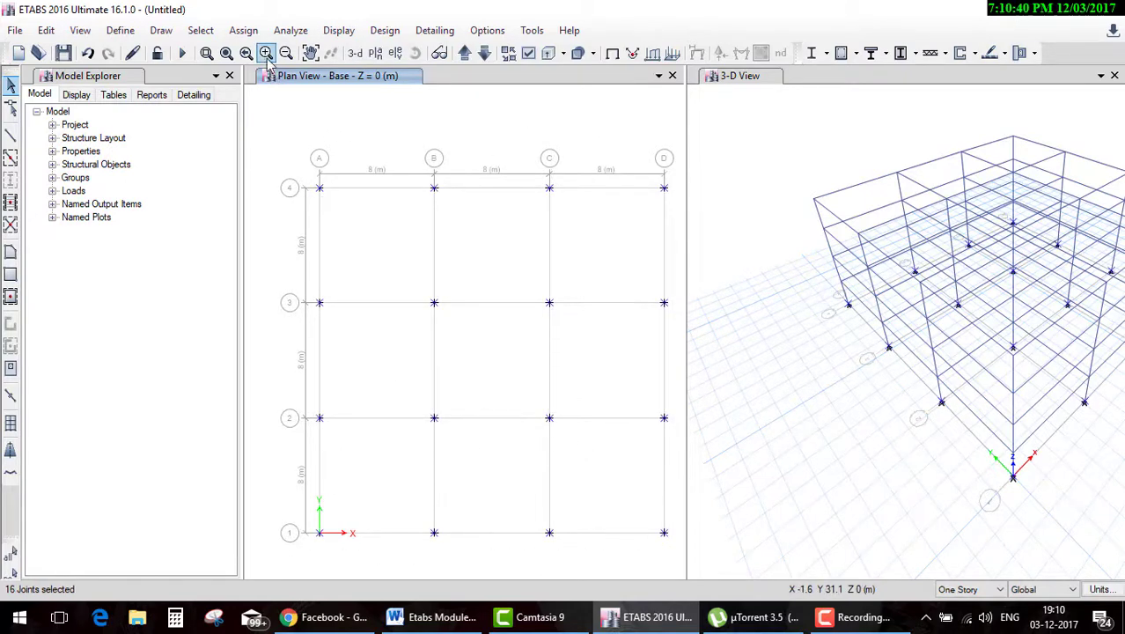
click(243, 30)
mouse_move(265, 52)
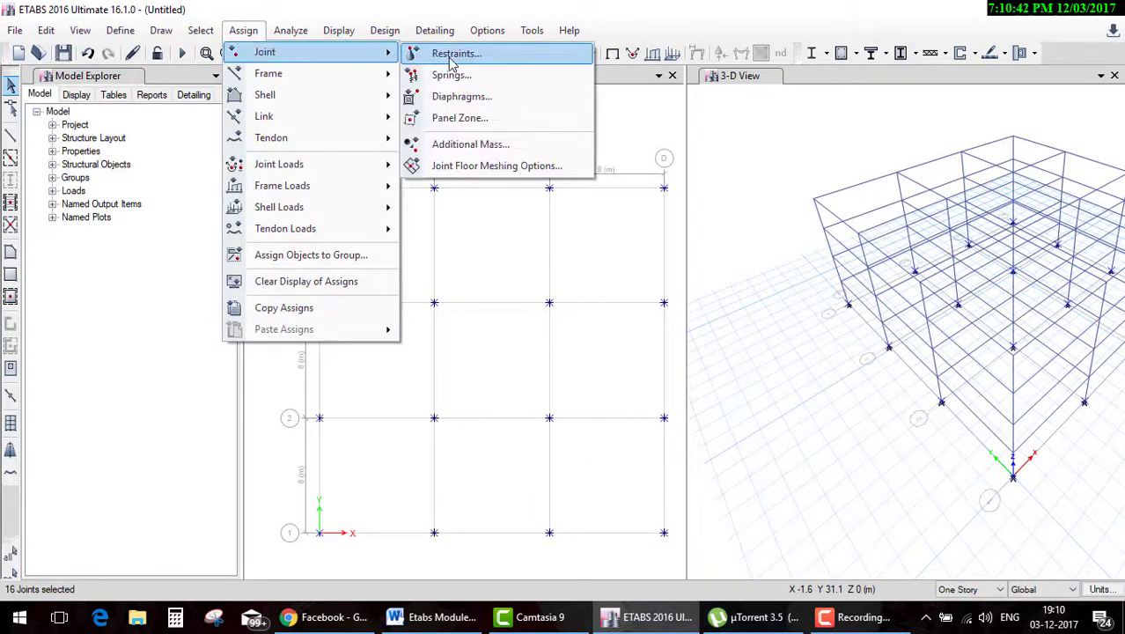
click(451, 55)
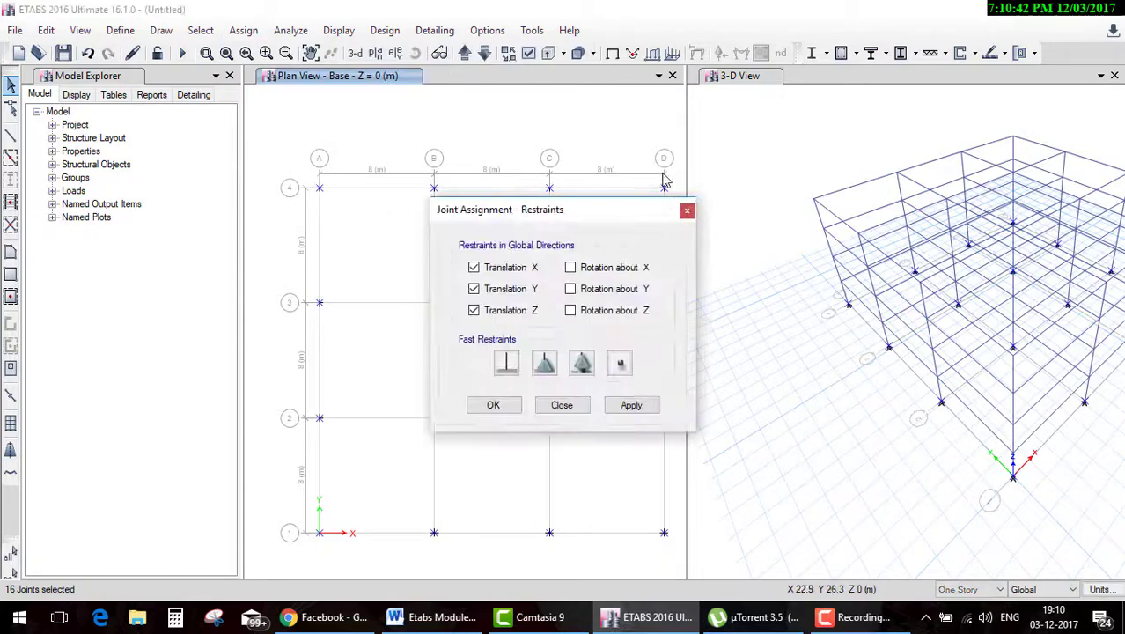
click(506, 365)
click(500, 405)
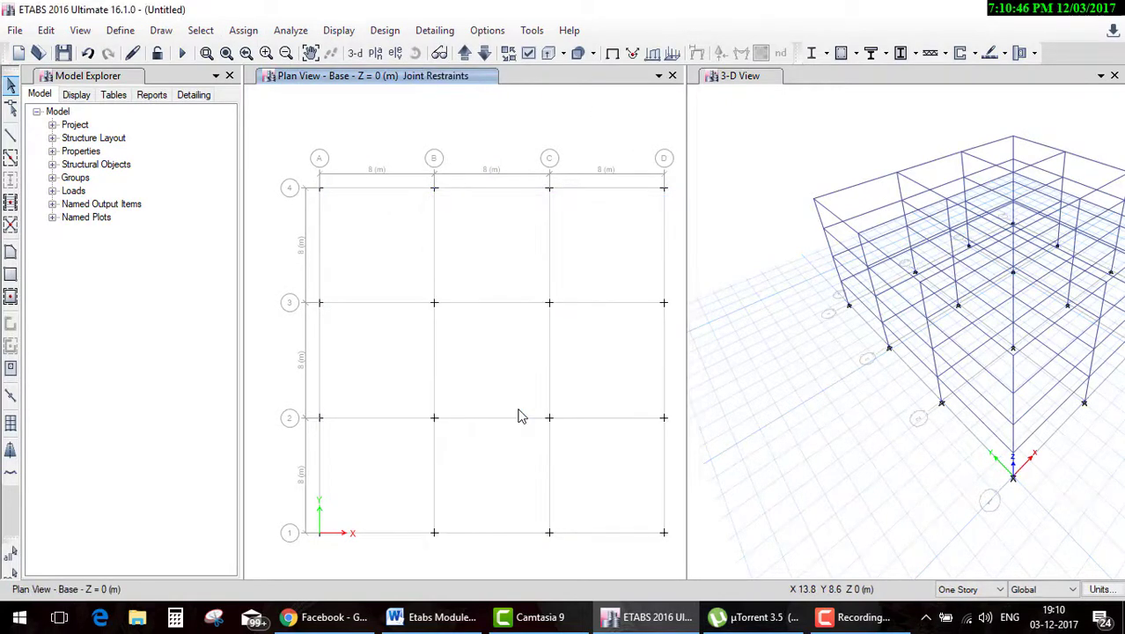
Zoom into the 3-D view to inspect the base supports.
click(821, 327)
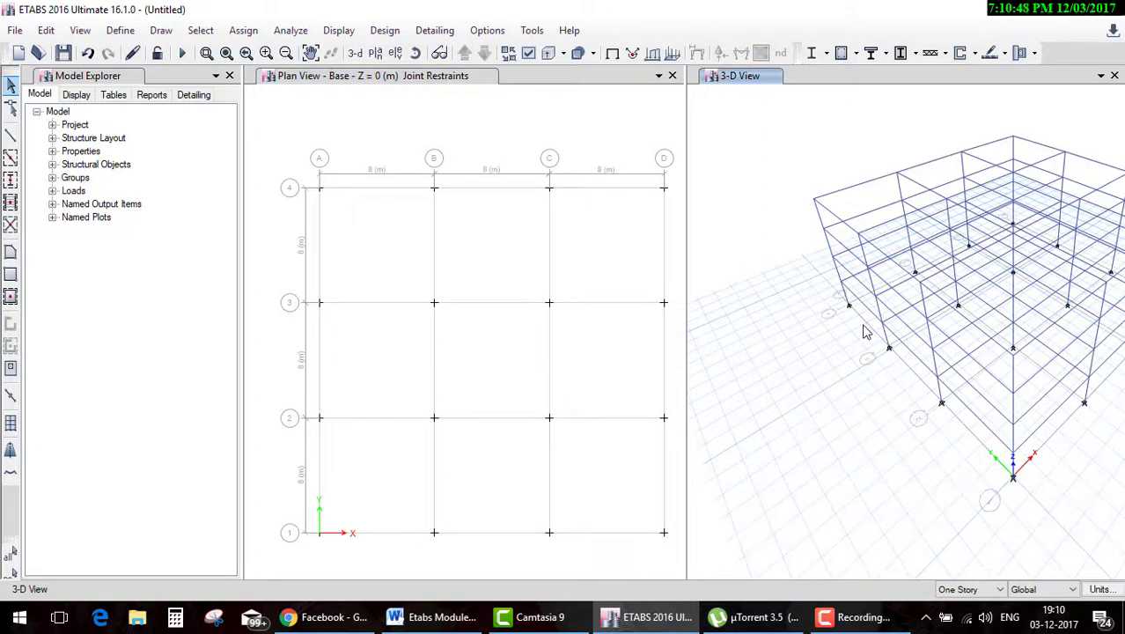
scroll(864, 331, down, 5)
scroll(859, 336, up, 3)
scroll(854, 339, up, 1)
scroll(881, 273, up, 4)
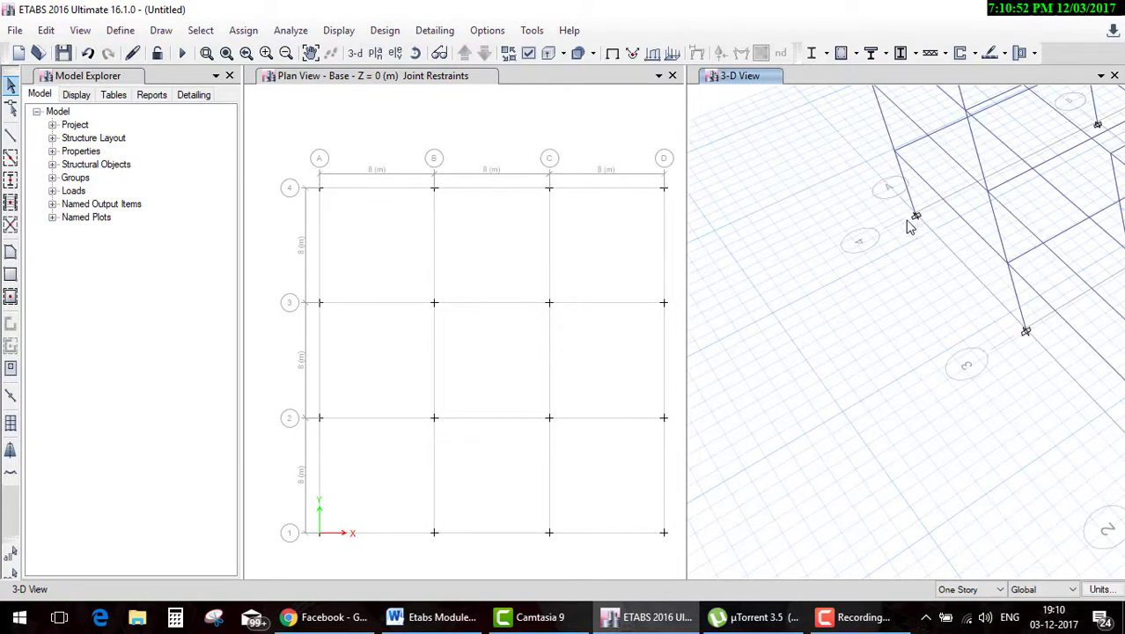
Assign Pinned restraints to base joints B4 and C4.
drag(408, 133, 557, 224)
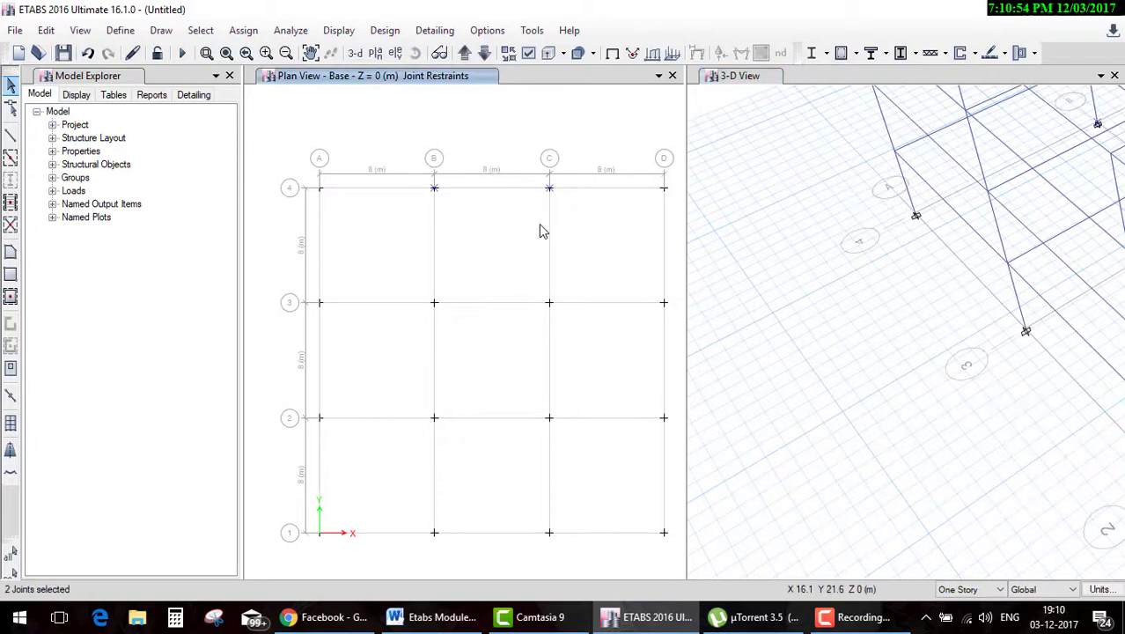
click(243, 30)
mouse_move(265, 52)
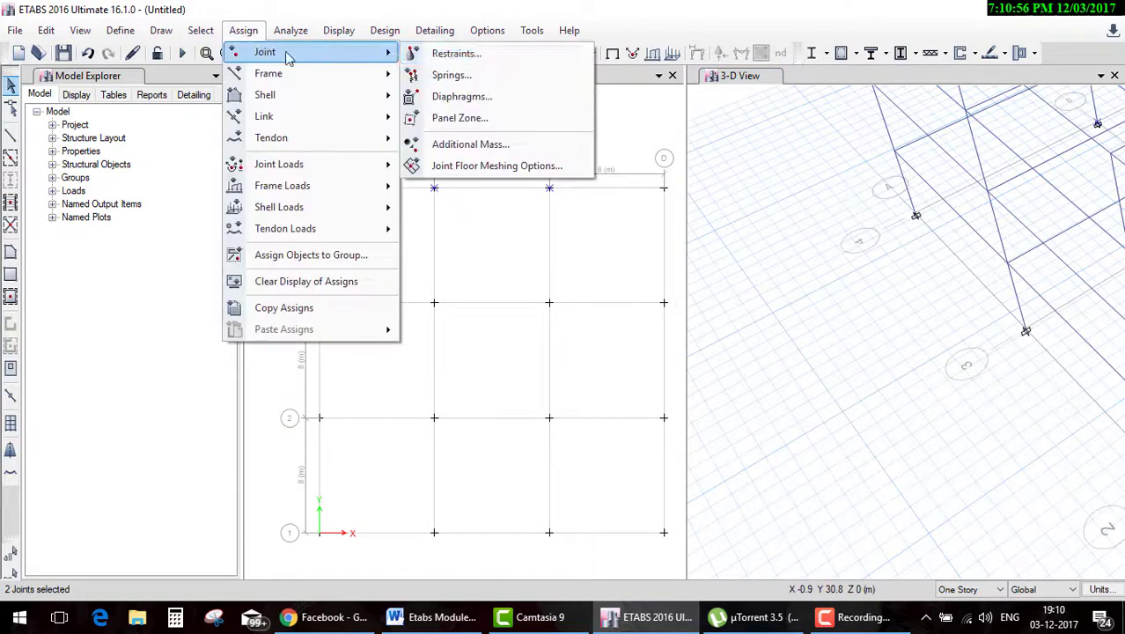
click(422, 55)
click(546, 368)
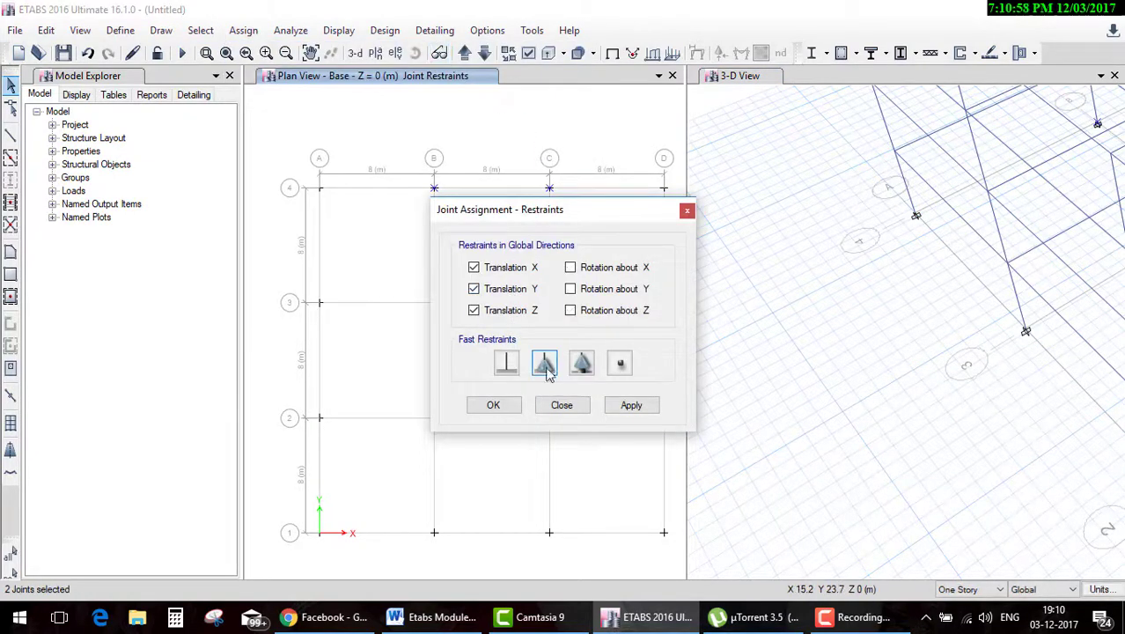
click(493, 405)
Assign Roller restraints (Z translation only) to base joints B3 and C3.
mouse_move(417, 282)
mouse_down()
mouse_move(544, 347)
mouse_move(563, 308)
mouse_up()
click(243, 30)
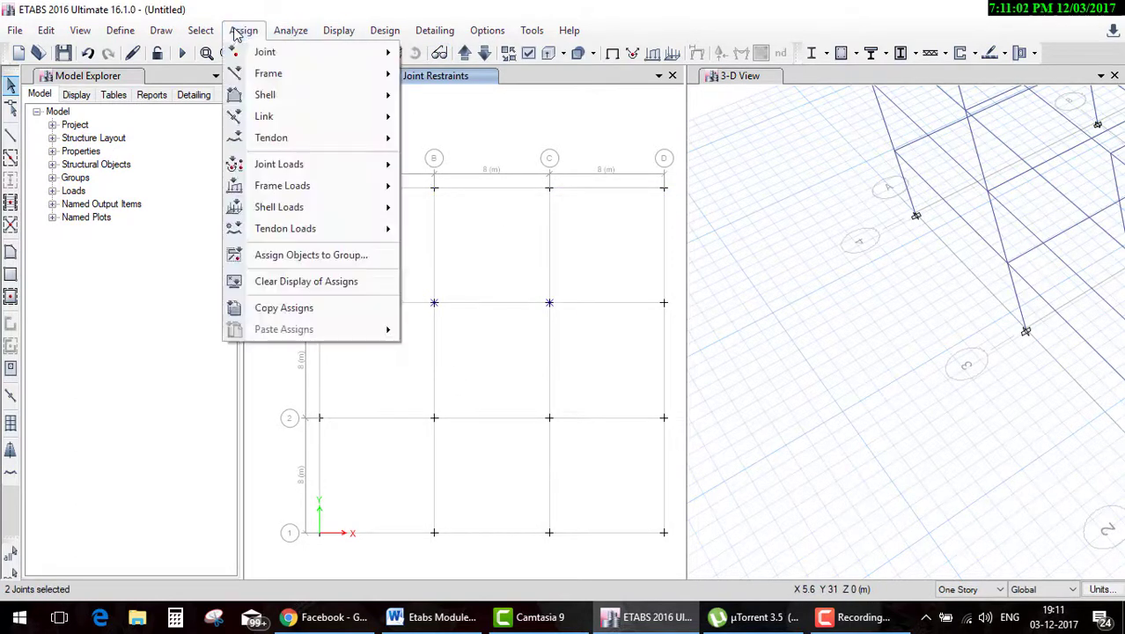
mouse_move(264, 52)
click(429, 53)
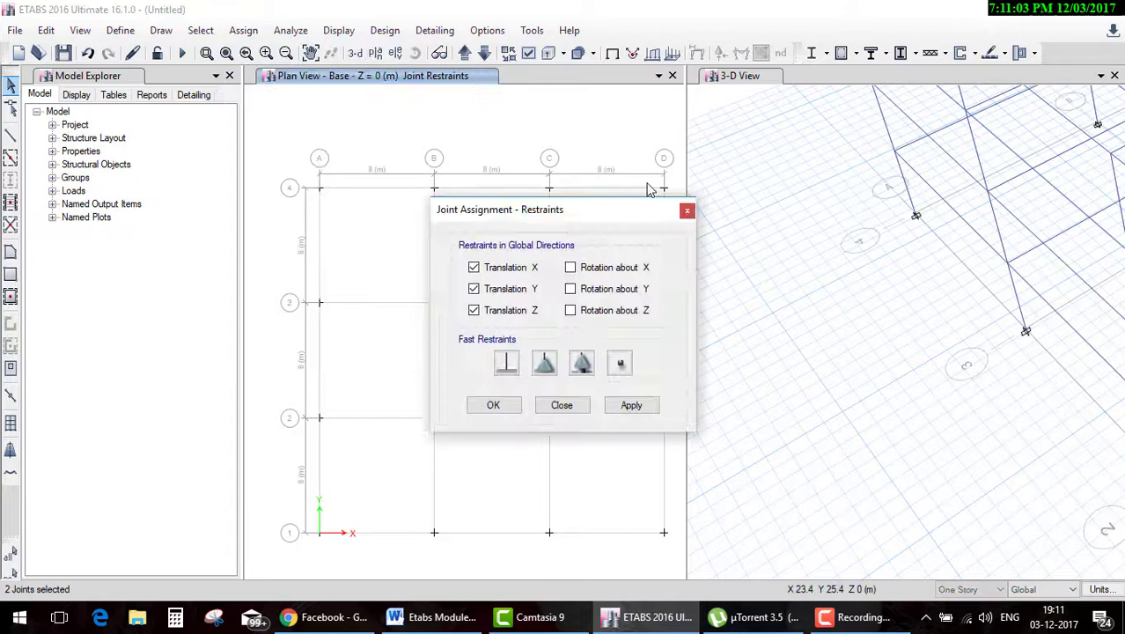
click(586, 361)
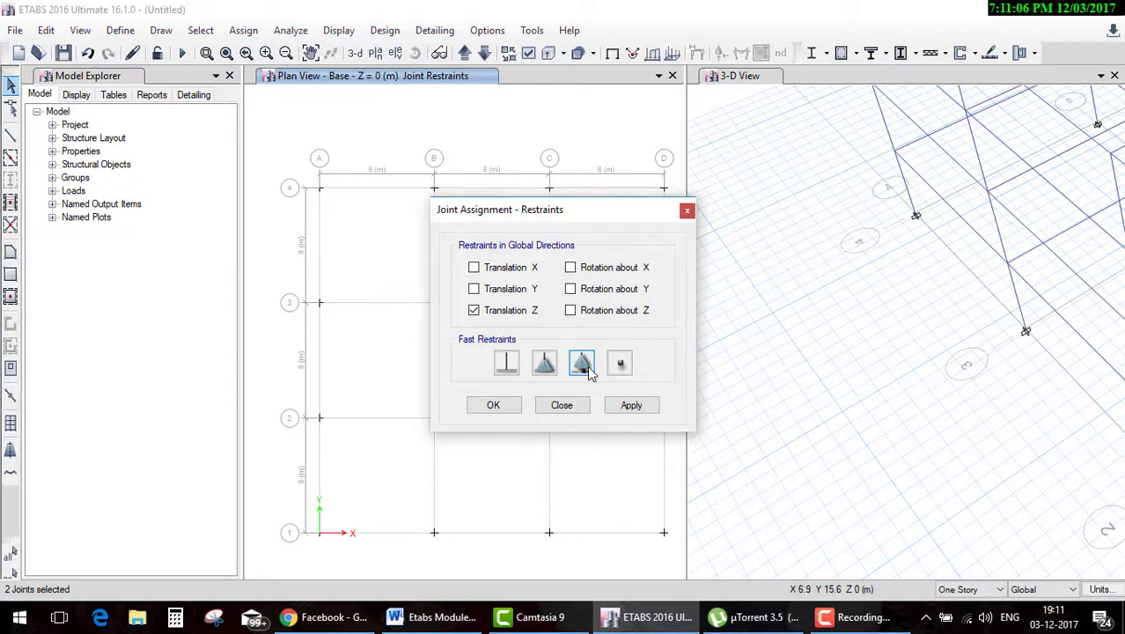
click(517, 406)
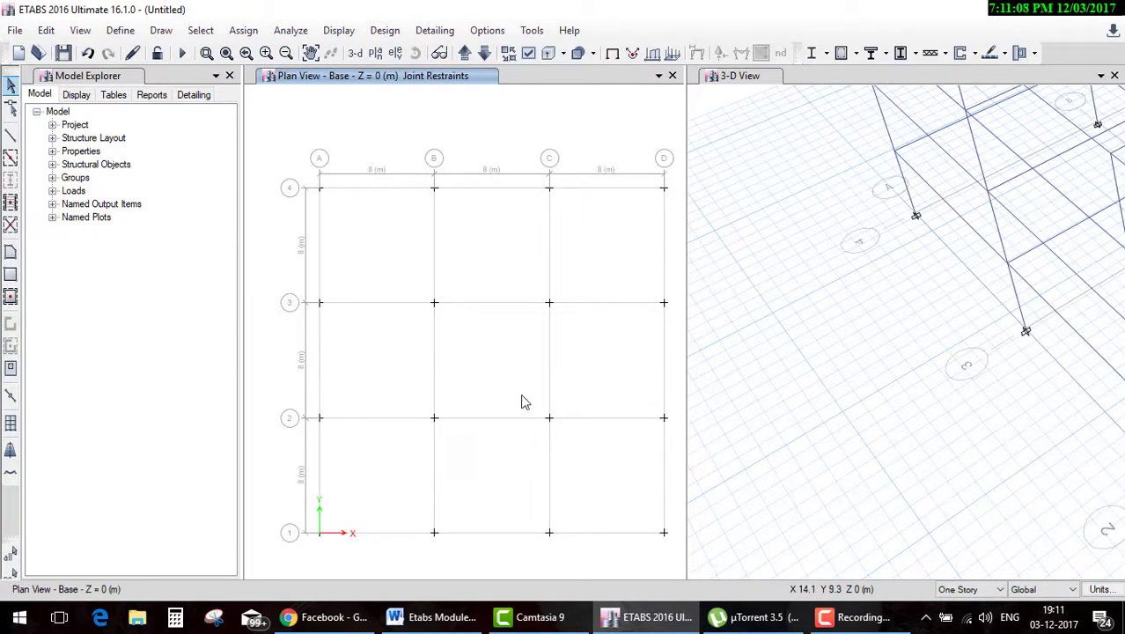
Set base joints B2 and C2 to Free with no restraints.
drag(400, 395, 607, 467)
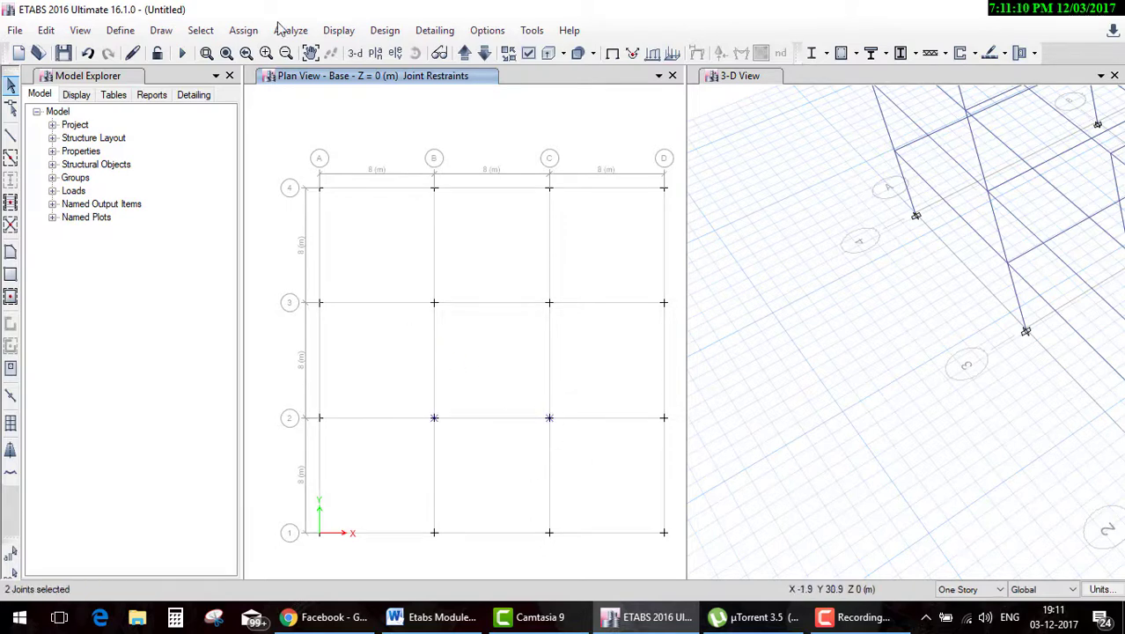
click(243, 30)
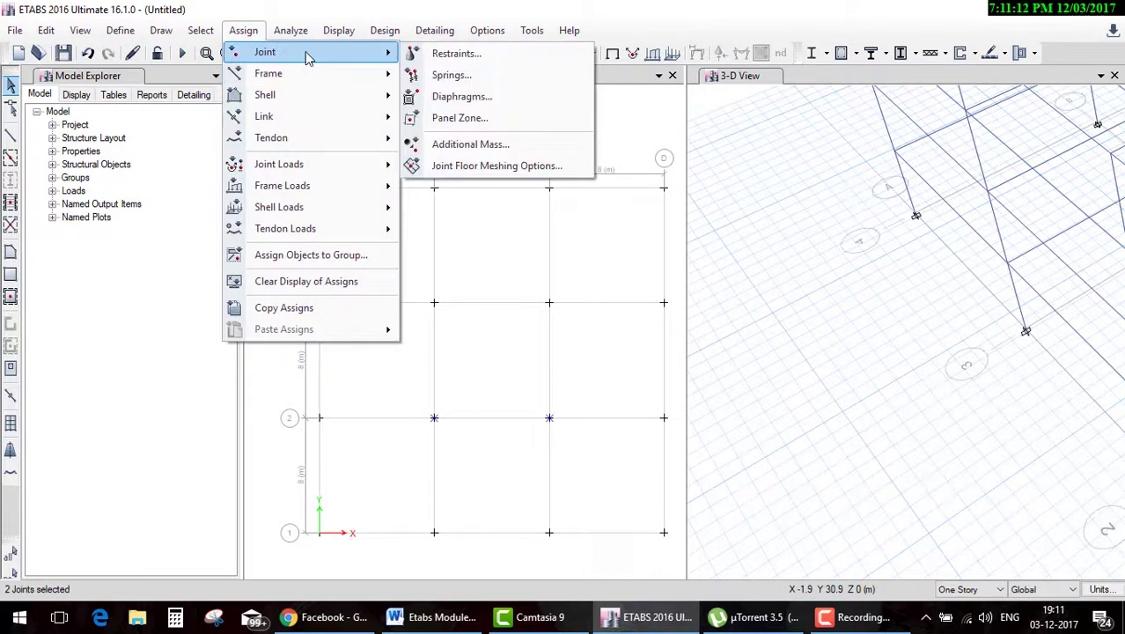
click(458, 50)
click(625, 357)
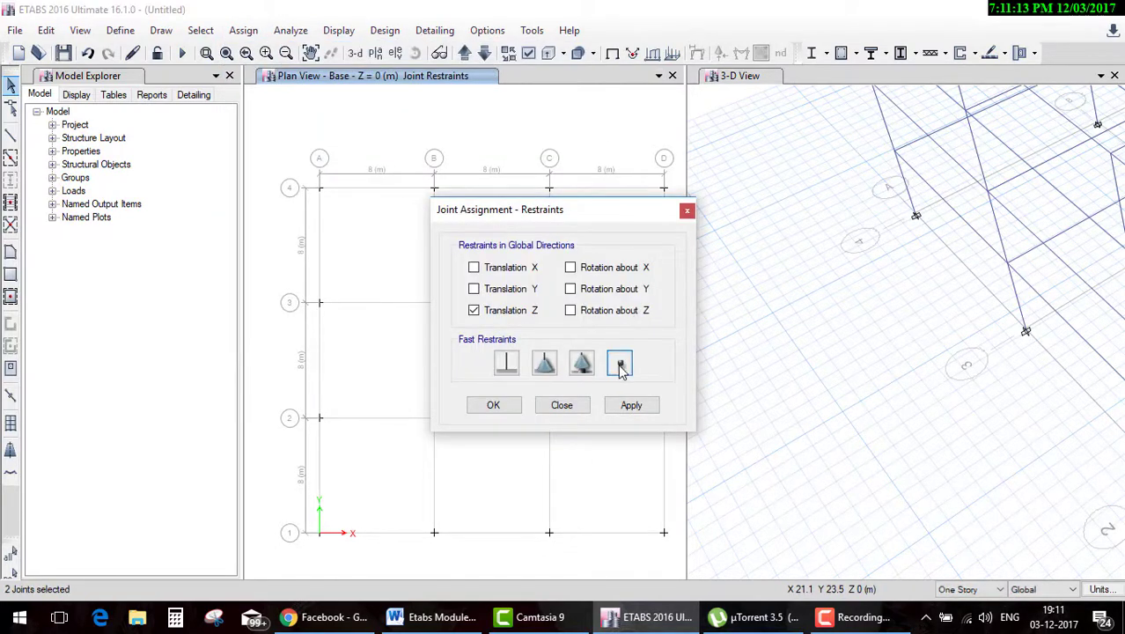
click(493, 406)
Zoom, pan and orbit the 3-D view to review the frame's base supports, briefly checking the Word outline.
scroll(618, 335, down, 3)
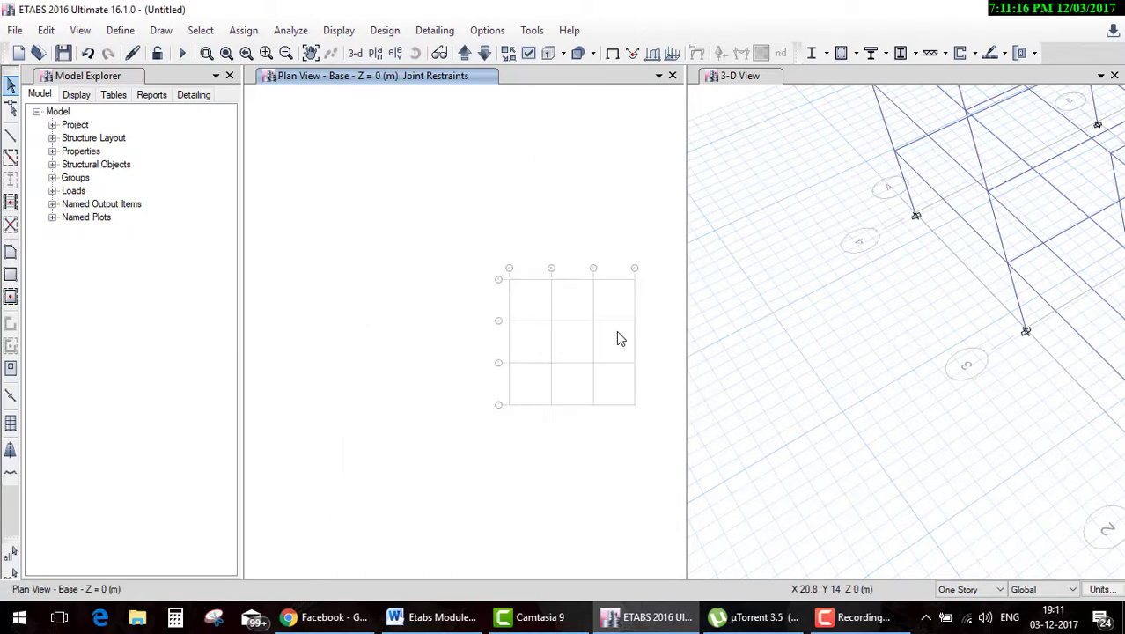
middle_drag(884, 251, 821, 301)
scroll(986, 277, up, 3)
mouse_move(986, 276)
middle_down()
mouse_move(927, 308)
mouse_move(844, 305)
middle_up()
scroll(1048, 352, down, 5)
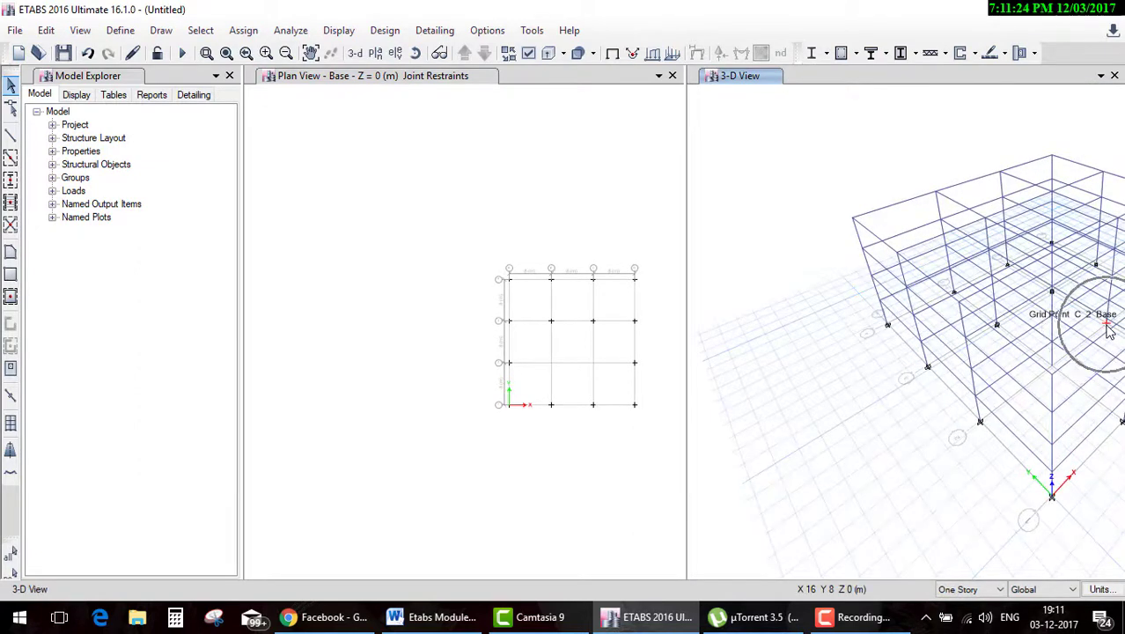
shift+middle_drag(1108, 329, 784, 321)
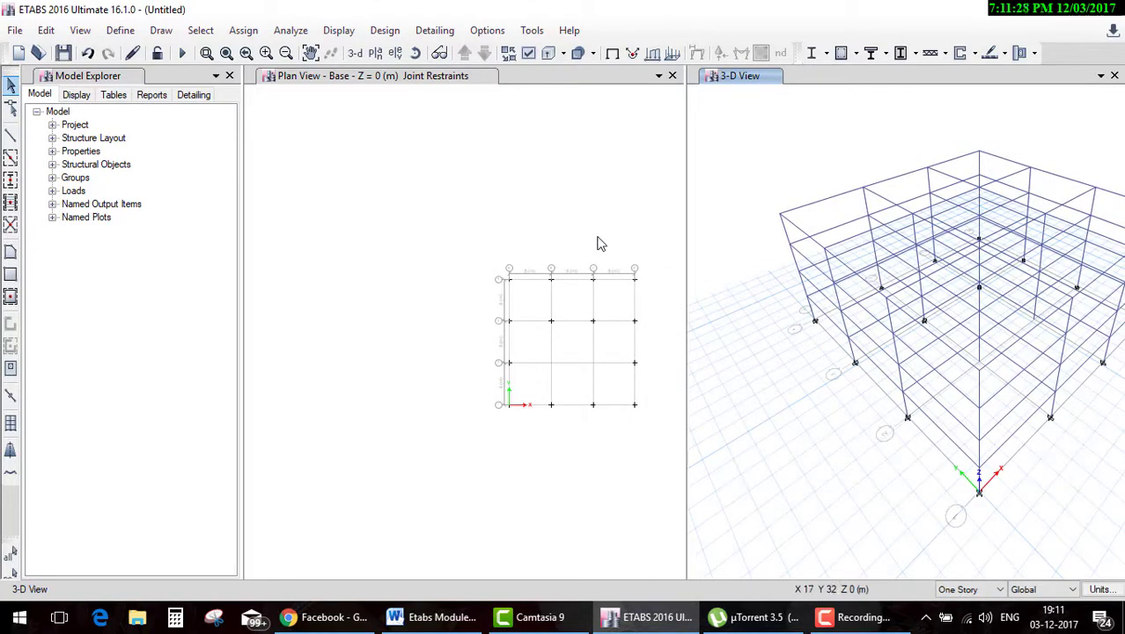
click(433, 617)
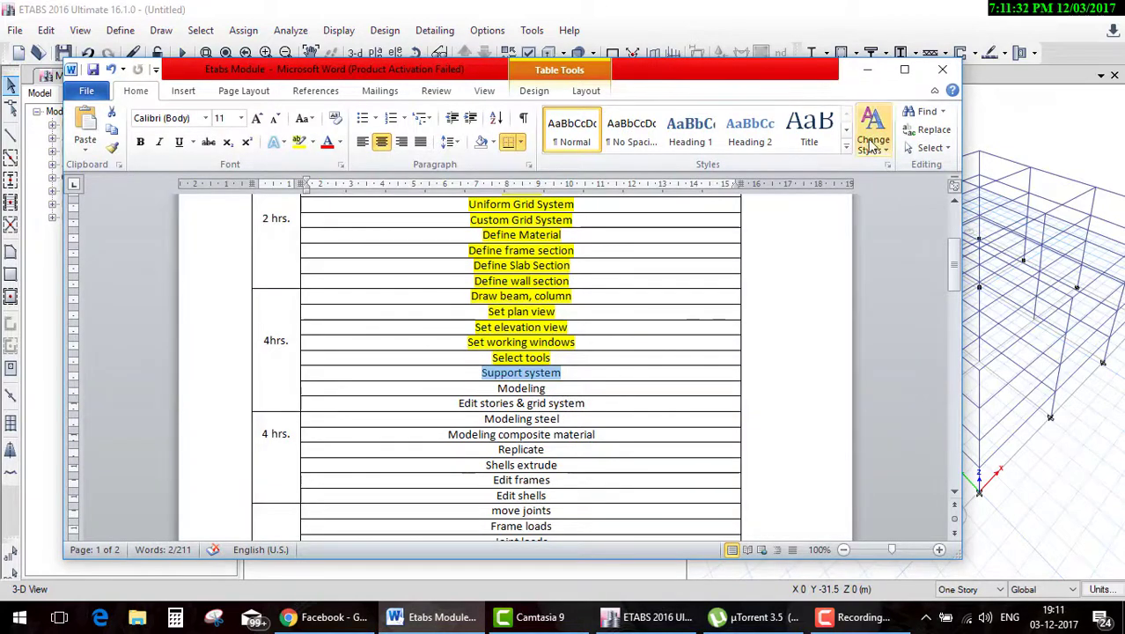
click(867, 70)
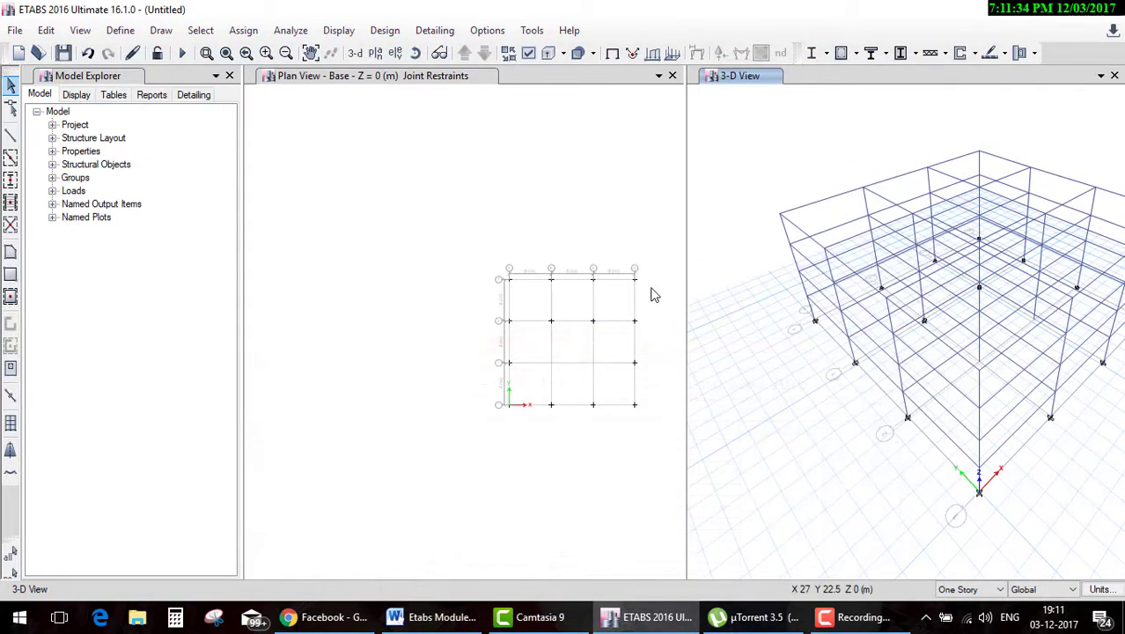